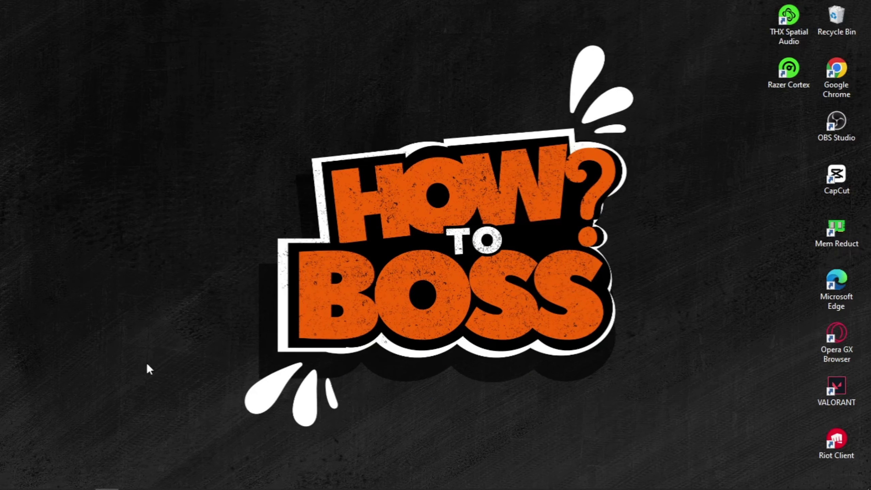
{"action": "left_click", "coordinate": [842, 84]}
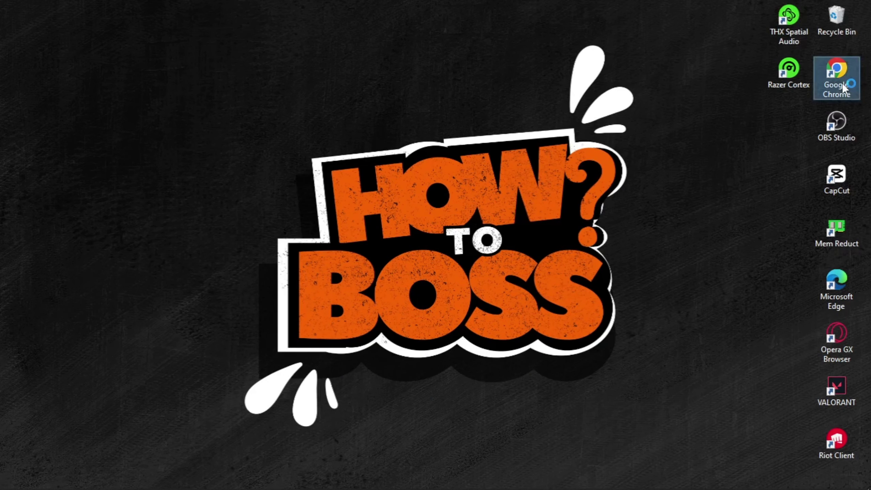
{"action": "left_click", "coordinate": [232, 31]}
{"action": "key", "text": "Down"}
{"action": "key", "text": "Down"}
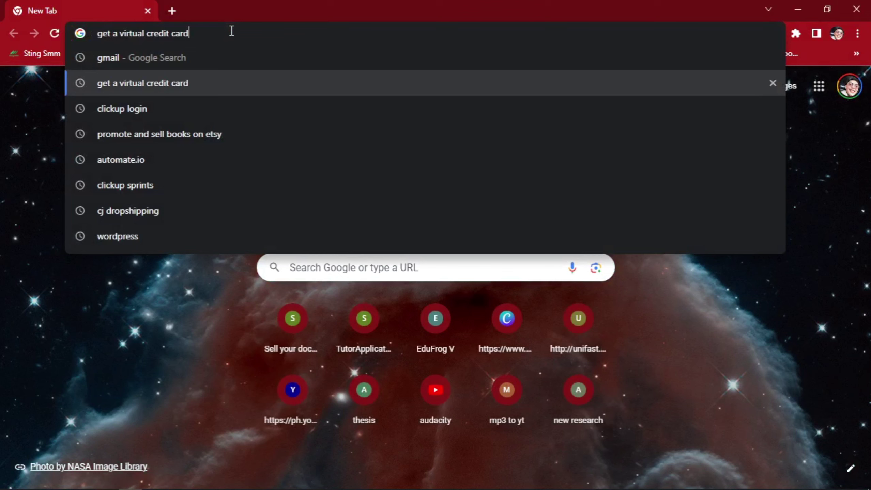
{"action": "key", "text": "Return"}
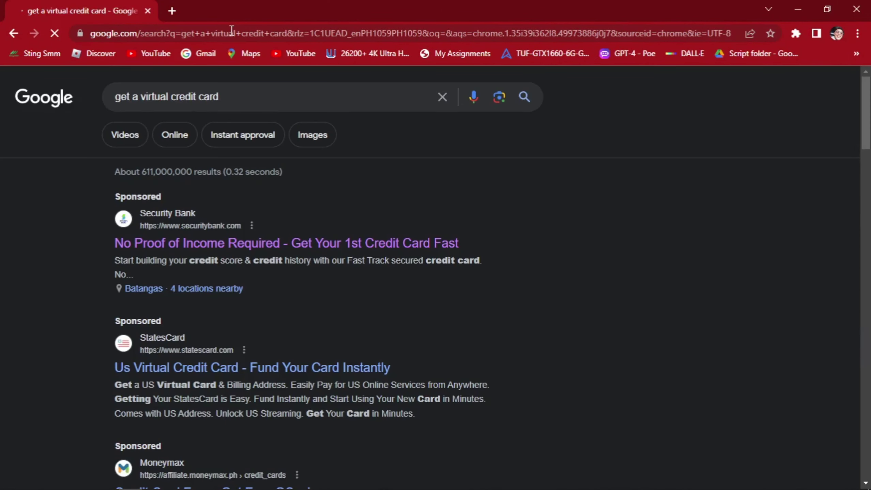
{"action": "scroll", "coordinate": [295, 213], "scroll_direction": "down", "scroll_amount": 2}
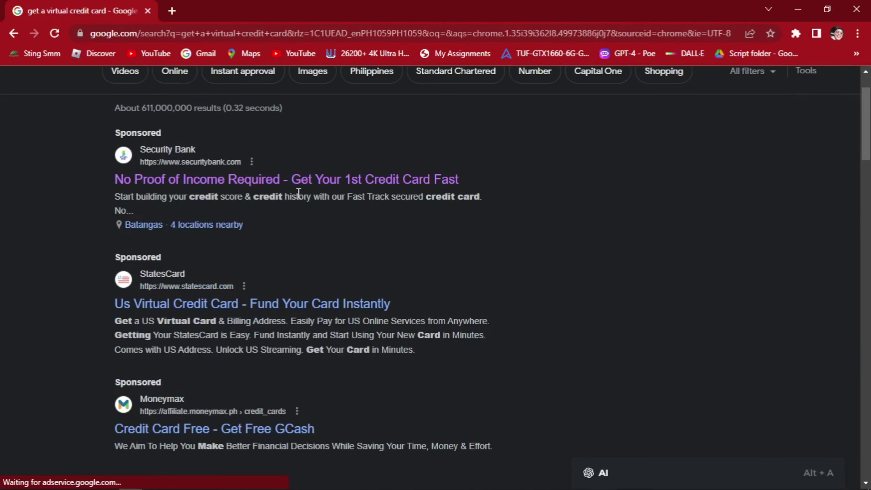
Scroll the 'get a virtual credit card' results back up to the sponsored bank offers.
{"action": "scroll", "coordinate": [298, 193], "scroll_direction": "up", "scroll_amount": 2}
{"action": "scroll", "coordinate": [206, 234], "scroll_direction": "down", "scroll_amount": 2}
{"action": "scroll", "coordinate": [296, 280], "scroll_direction": "down", "scroll_amount": 4}
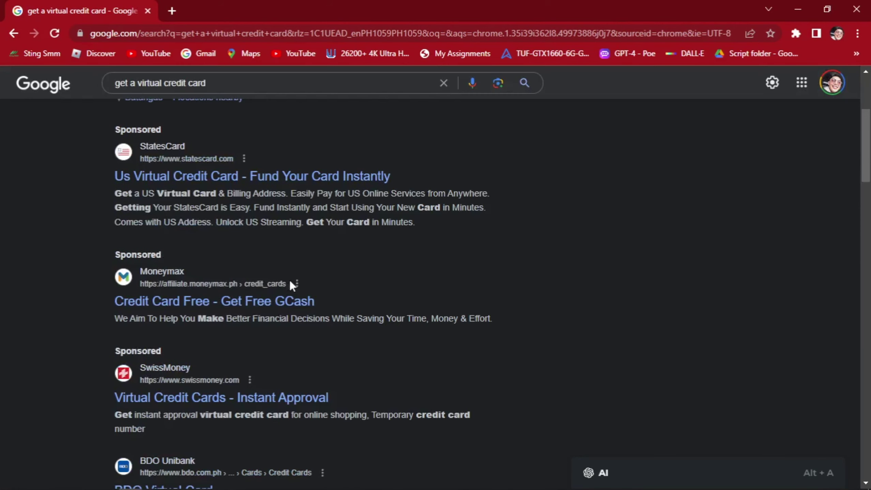
{"action": "scroll", "coordinate": [183, 285], "scroll_direction": "down", "scroll_amount": 3}
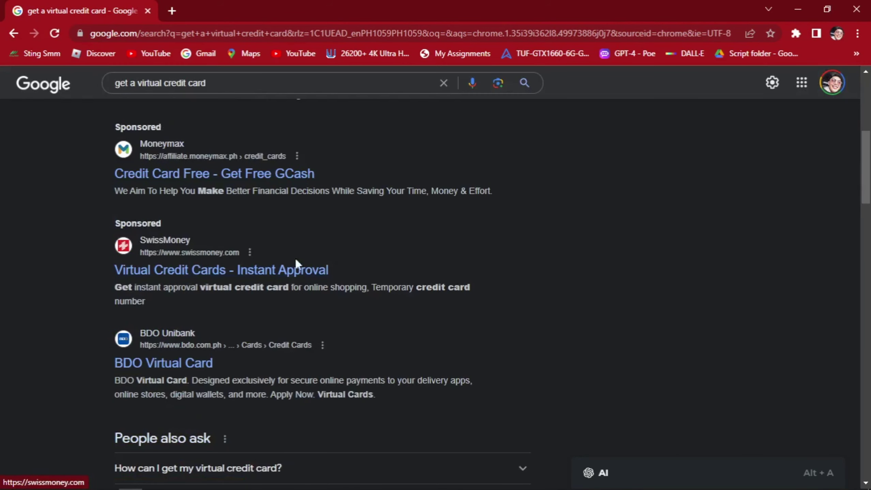
{"action": "scroll", "coordinate": [224, 334], "scroll_direction": "down", "scroll_amount": 2}
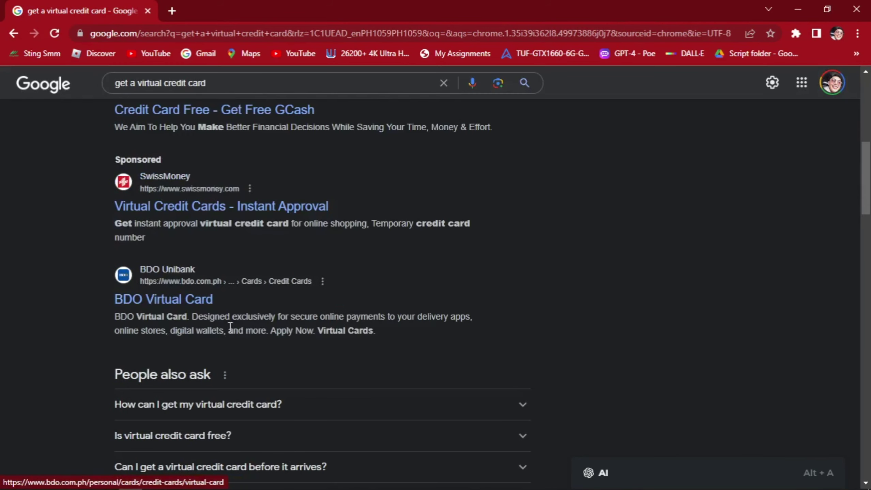
{"action": "scroll", "coordinate": [229, 328], "scroll_direction": "up", "scroll_amount": 10}
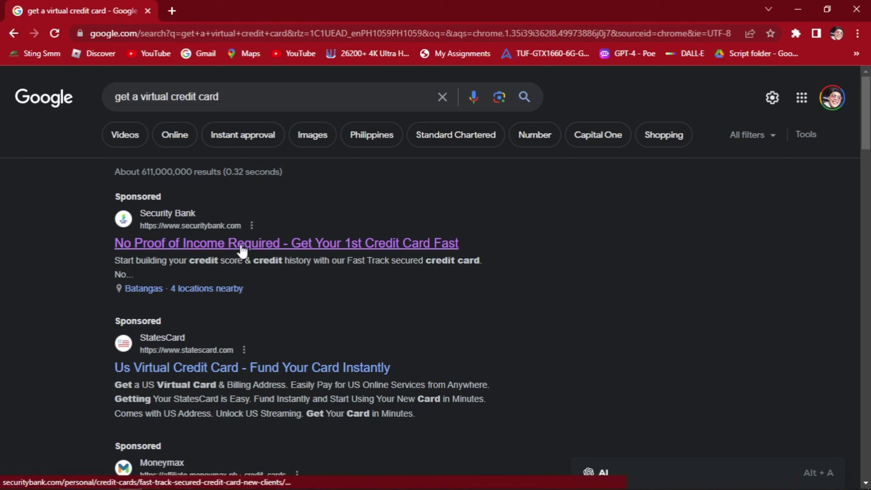
Start the Fast Track Secured Credit Card application with Apply now.
{"action": "left_click", "coordinate": [242, 248]}
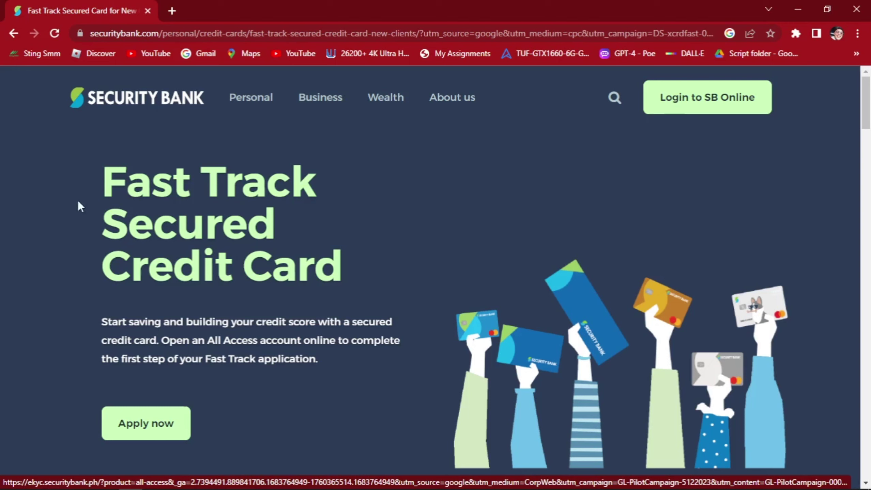
Read through the All Access account requirements, application steps and eligibility.
{"action": "scroll", "coordinate": [241, 240], "scroll_direction": "down", "scroll_amount": 2}
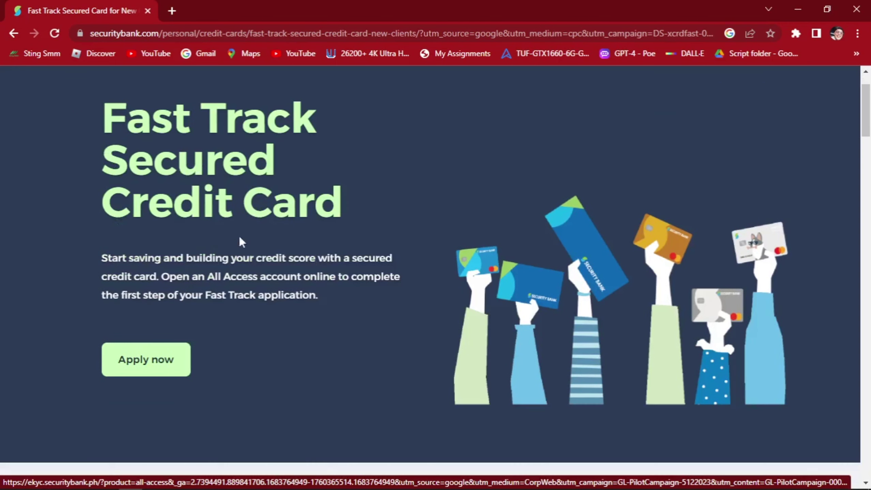
{"action": "left_click", "coordinate": [138, 351]}
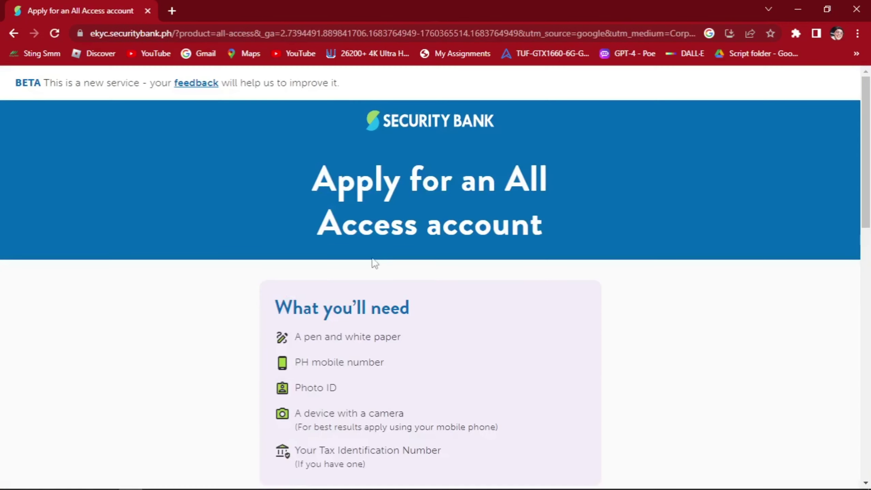
{"action": "scroll", "coordinate": [331, 263], "scroll_direction": "down", "scroll_amount": 2}
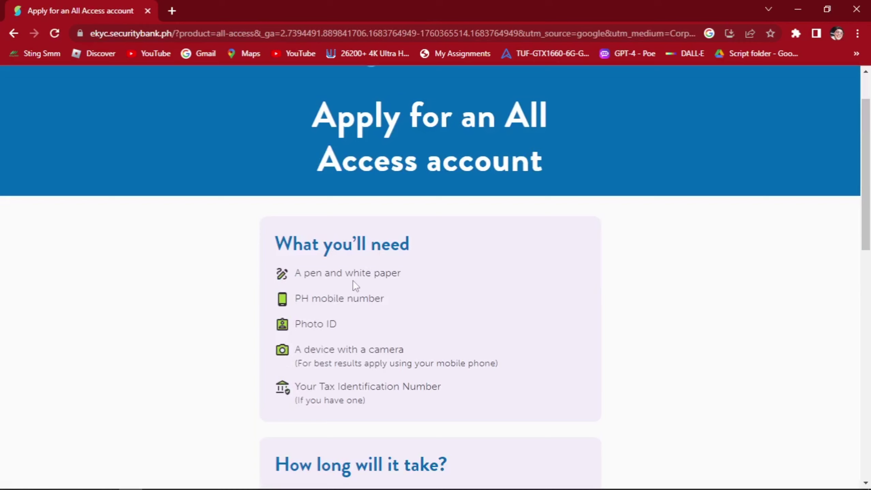
{"action": "scroll", "coordinate": [359, 296], "scroll_direction": "down", "scroll_amount": 2}
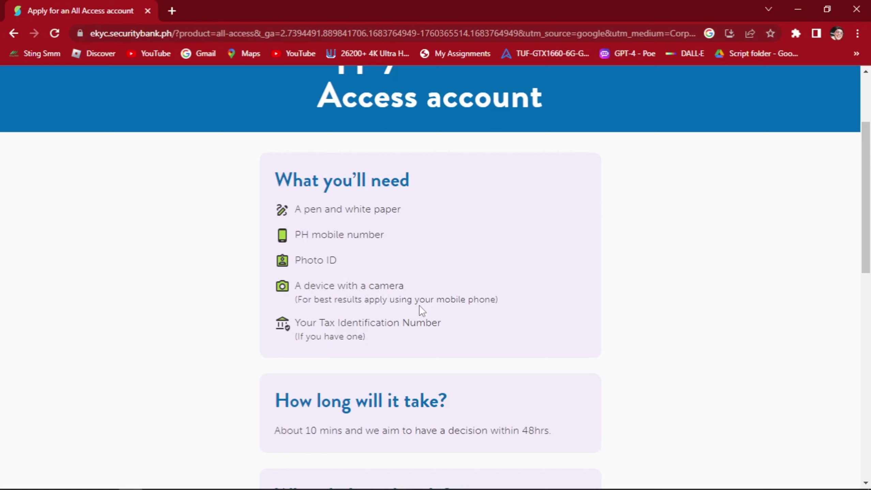
{"action": "scroll", "coordinate": [339, 319], "scroll_direction": "down", "scroll_amount": 2}
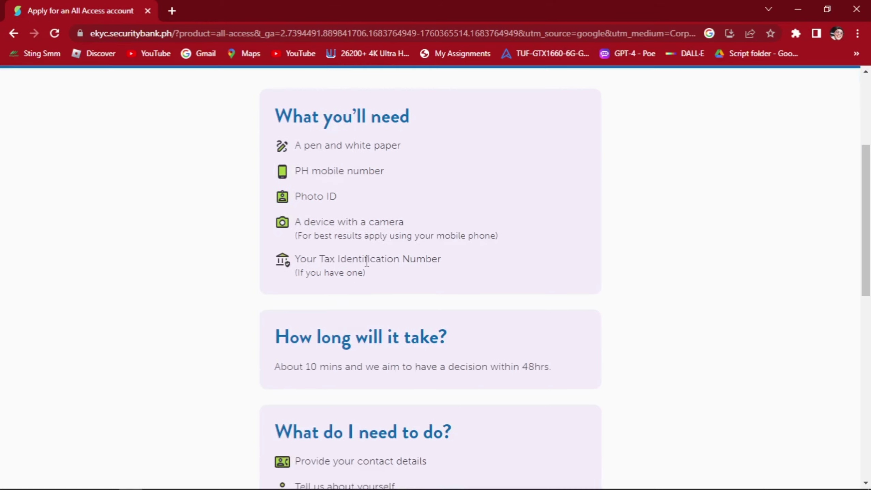
Scroll through the contact details form with the email and mobile number fields.
{"action": "scroll", "coordinate": [366, 261], "scroll_direction": "down", "scroll_amount": 2}
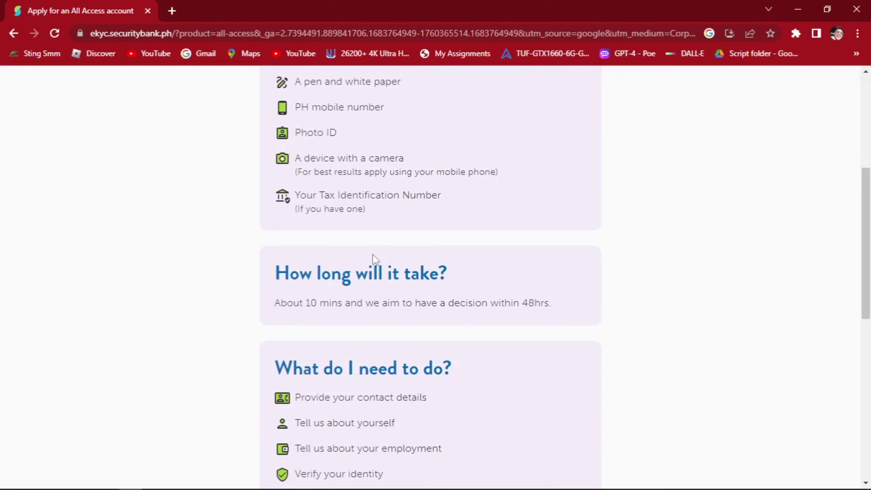
{"action": "scroll", "coordinate": [372, 255], "scroll_direction": "down", "scroll_amount": 4}
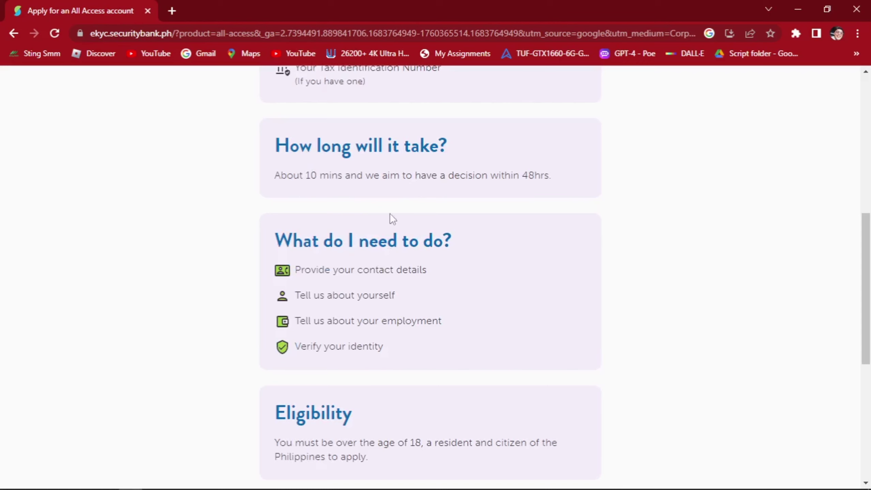
{"action": "scroll", "coordinate": [360, 221], "scroll_direction": "down", "scroll_amount": 2}
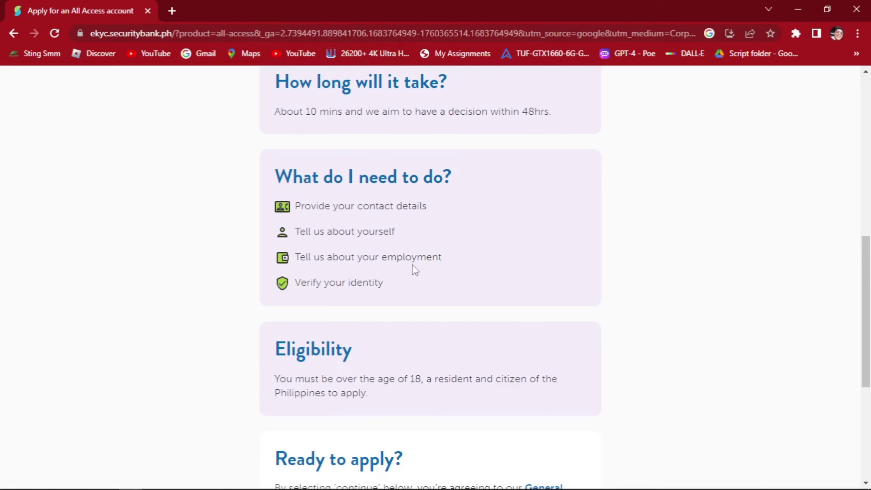
{"action": "scroll", "coordinate": [402, 275], "scroll_direction": "down", "scroll_amount": 4}
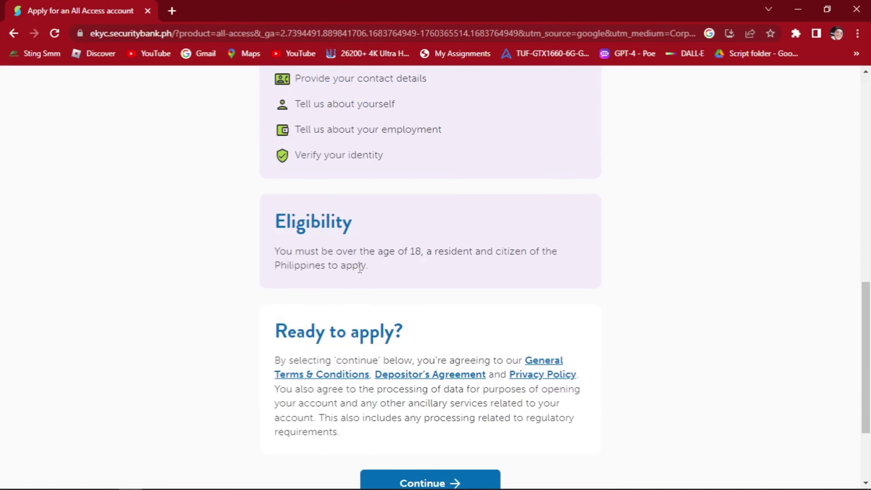
{"action": "scroll", "coordinate": [505, 285], "scroll_direction": "down", "scroll_amount": 4}
{"action": "left_click", "coordinate": [459, 360]}
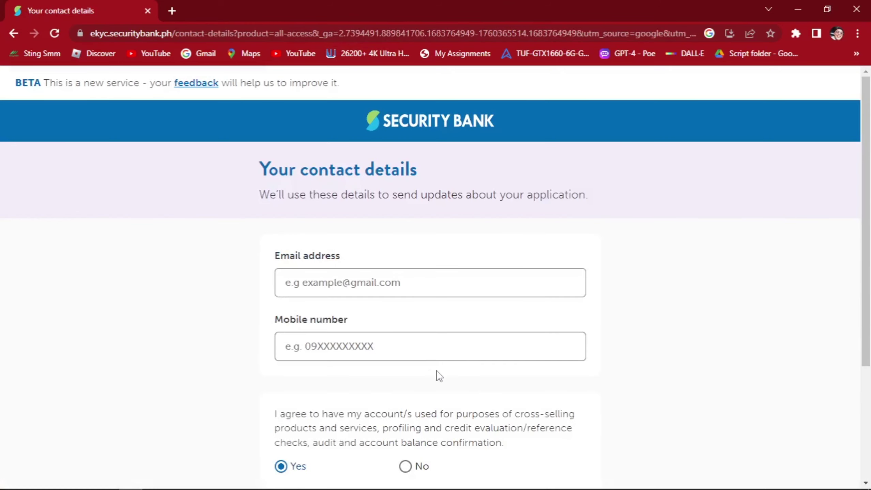
{"action": "left_click", "coordinate": [369, 288]}
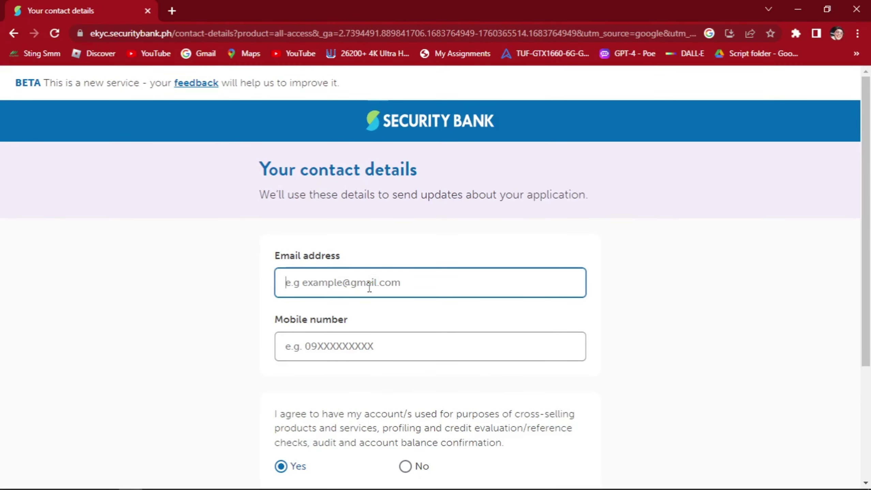
{"action": "key", "text": "Tab"}
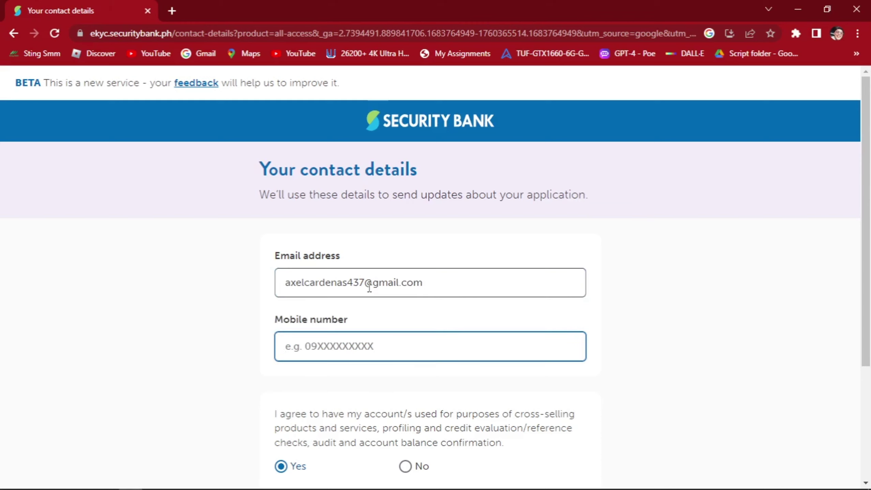
{"action": "scroll", "coordinate": [369, 288], "scroll_direction": "down", "scroll_amount": 3}
{"action": "left_click", "coordinate": [585, 401]}
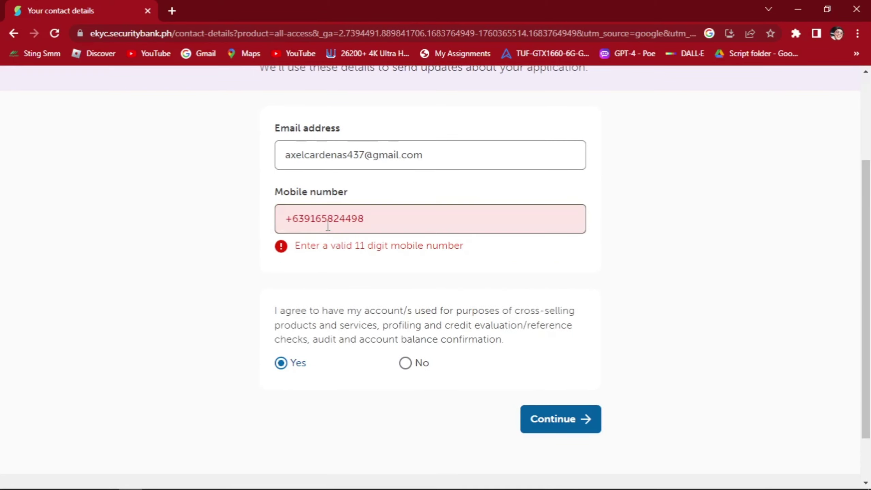
{"action": "double_click", "coordinate": [336, 220]}
{"action": "type", "text": "09"}
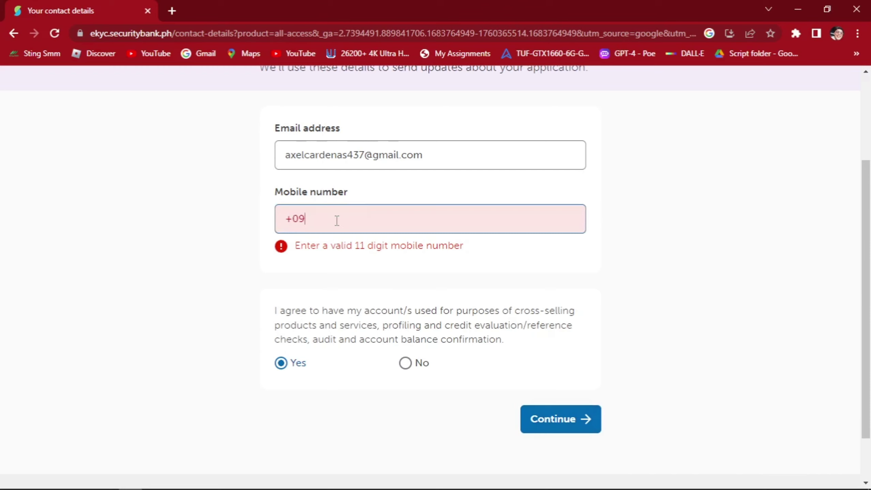
{"action": "key", "text": "BackSpace"}
{"action": "key", "text": "BackSpace"}
{"action": "key", "text": "BackSpace"}
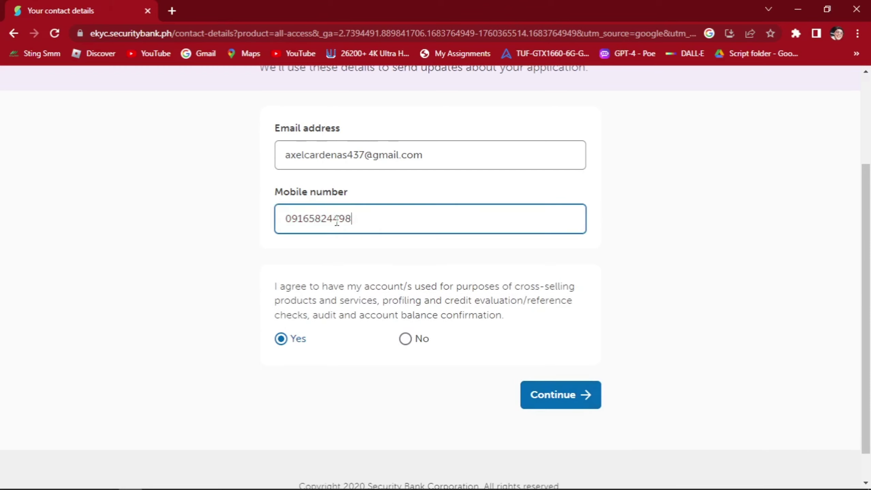
Submit the email and mobile number to reach the OTP verification page.
{"action": "left_click", "coordinate": [557, 395]}
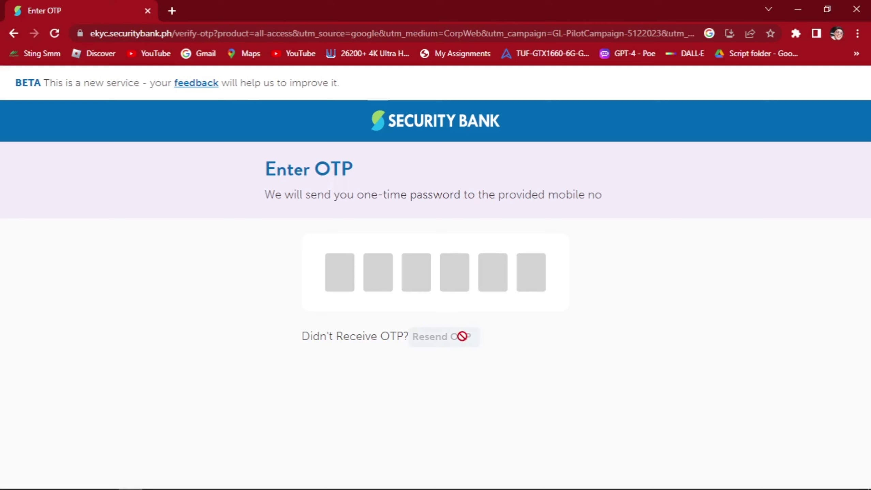
{"action": "key", "text": "alt+Left"}
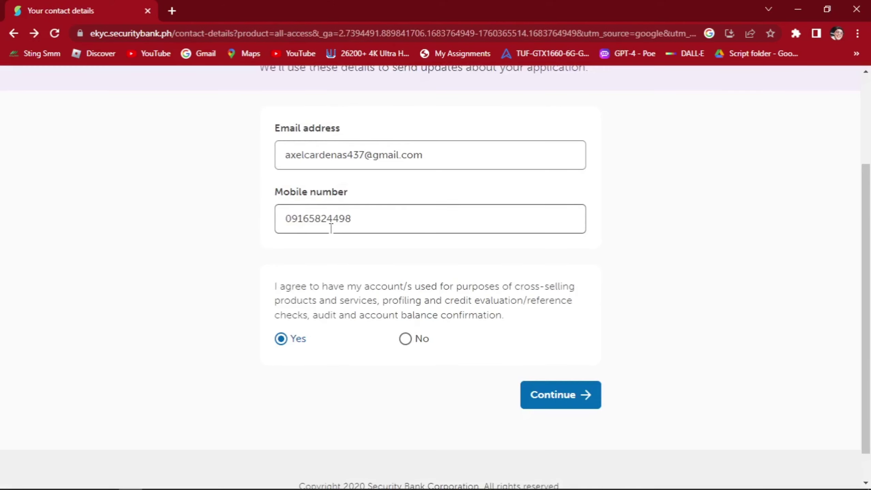
{"action": "left_click", "coordinate": [552, 397]}
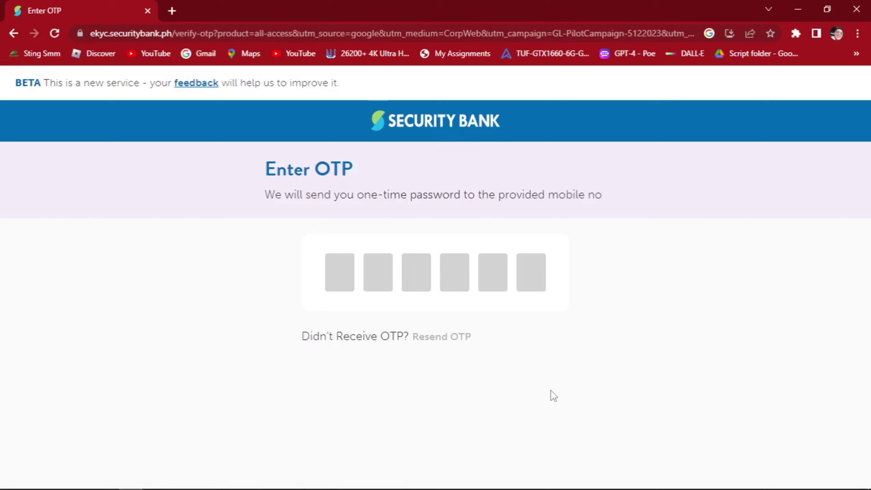
{"action": "left_click", "coordinate": [333, 272]}
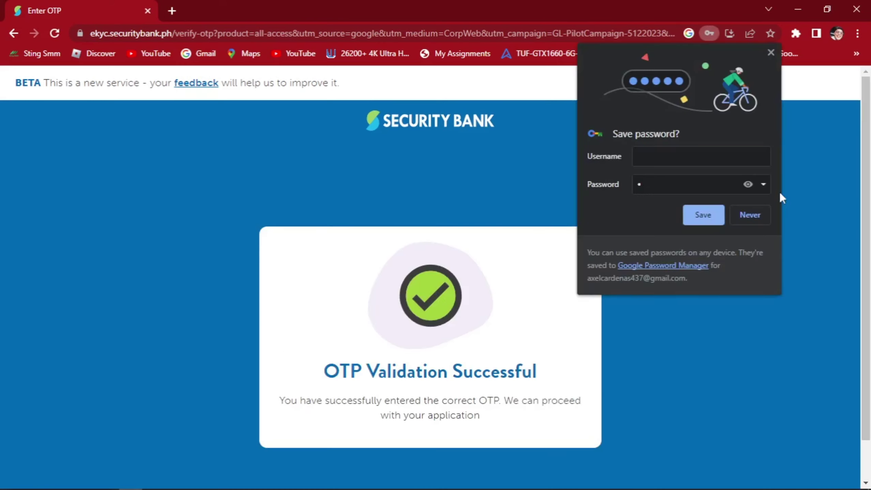
{"action": "left_click", "coordinate": [770, 52]}
{"action": "scroll", "coordinate": [552, 245], "scroll_direction": "down", "scroll_amount": 1}
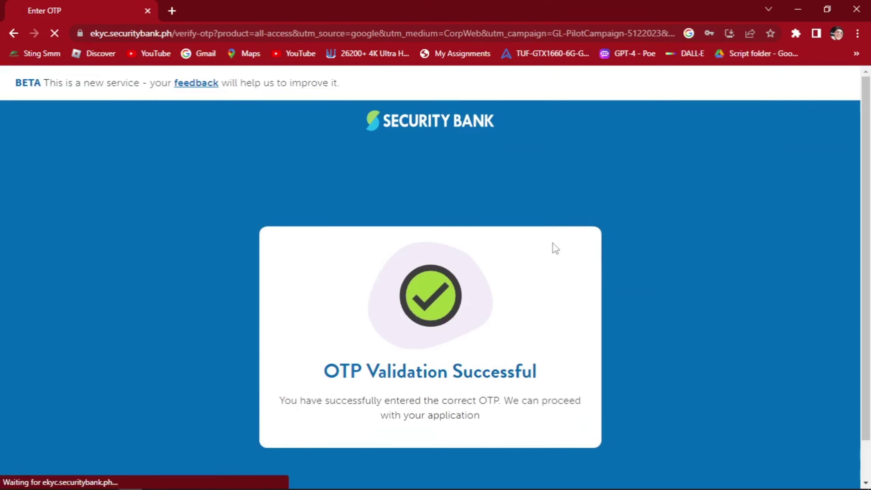
{"action": "scroll", "coordinate": [550, 261], "scroll_direction": "down", "scroll_amount": 3}
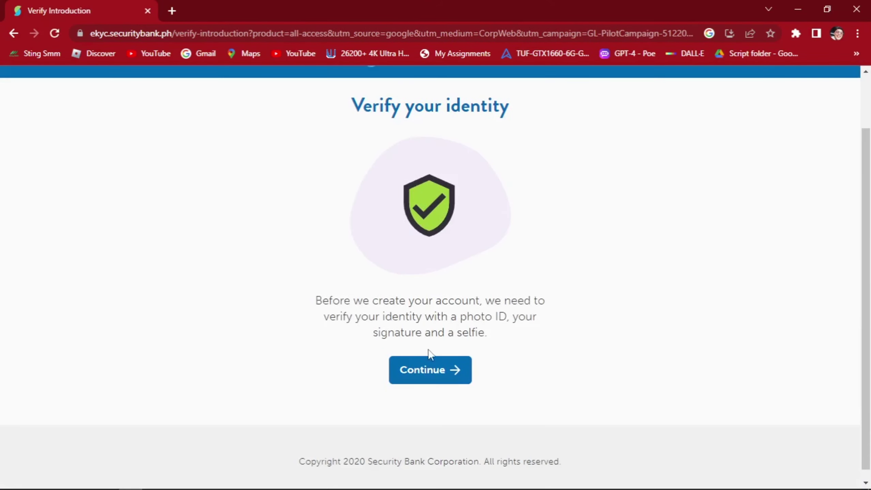
{"action": "left_click", "coordinate": [434, 370]}
{"action": "scroll", "coordinate": [446, 340], "scroll_direction": "down", "scroll_amount": 2}
{"action": "scroll", "coordinate": [482, 317], "scroll_direction": "down", "scroll_amount": 2}
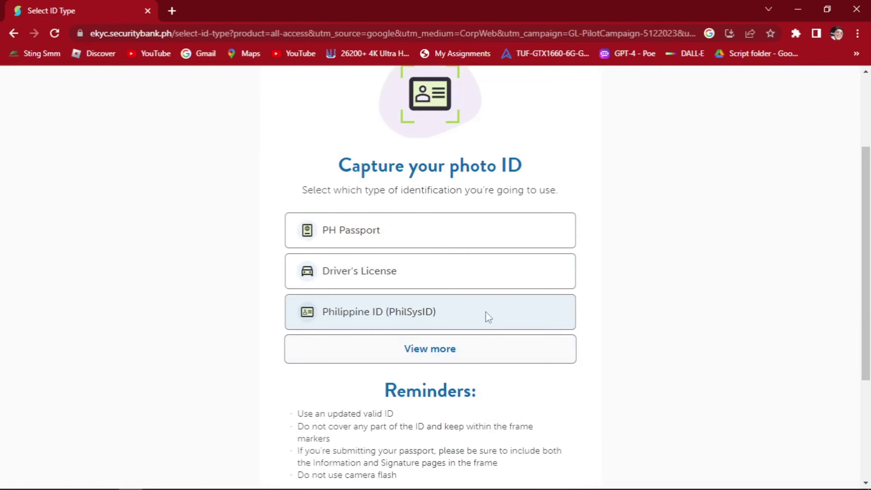
{"action": "left_click", "coordinate": [454, 356]}
{"action": "scroll", "coordinate": [480, 323], "scroll_direction": "down", "scroll_amount": 3}
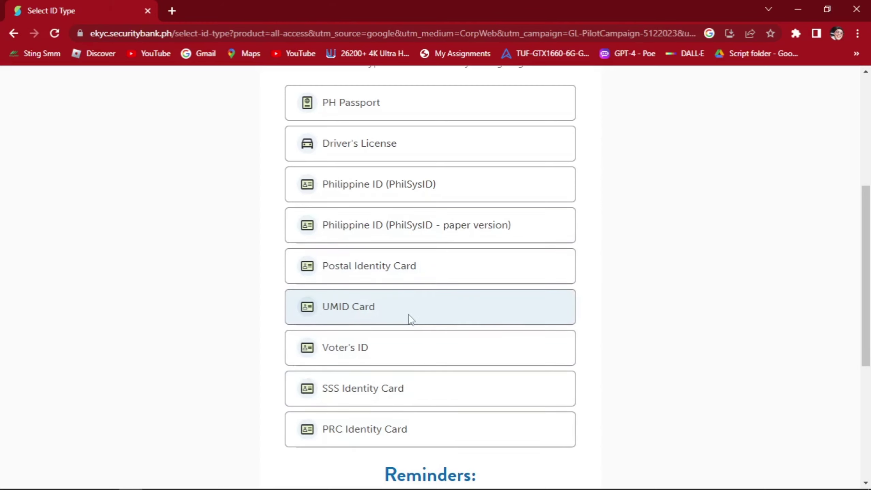
{"action": "scroll", "coordinate": [406, 317], "scroll_direction": "down", "scroll_amount": 2}
{"action": "scroll", "coordinate": [432, 264], "scroll_direction": "up", "scroll_amount": 2}
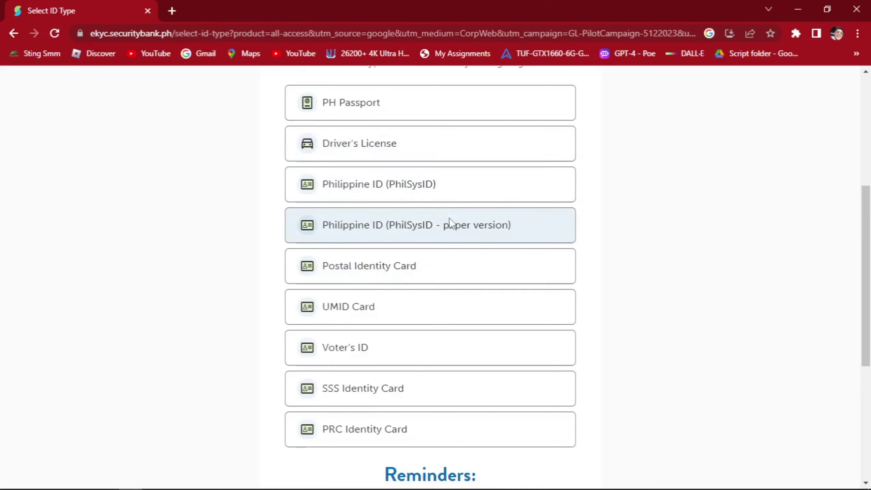
{"action": "left_click", "coordinate": [495, 231]}
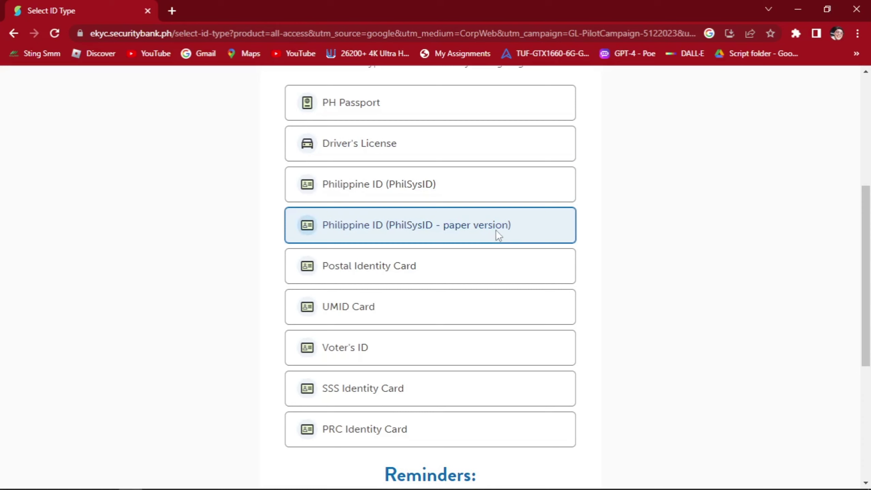
{"action": "scroll", "coordinate": [505, 237], "scroll_direction": "down", "scroll_amount": 2}
{"action": "scroll", "coordinate": [515, 244], "scroll_direction": "down", "scroll_amount": 4}
{"action": "left_click", "coordinate": [436, 427]}
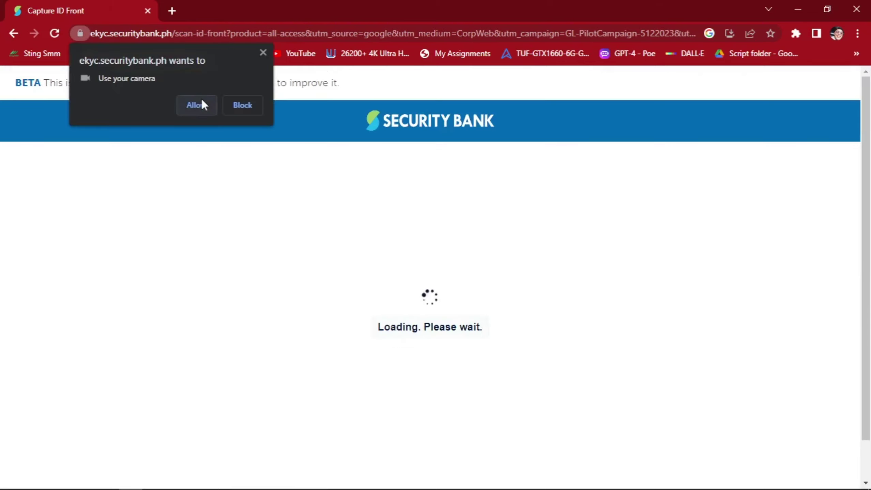
{"action": "left_click", "coordinate": [263, 51]}
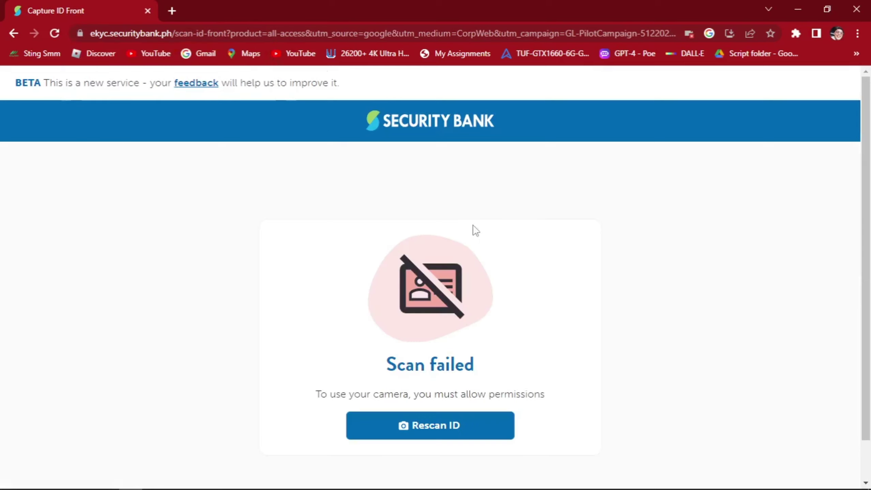
Scroll the virtual credit card results down to the SwissMoney Virtual Credit Cards ad.
{"action": "scroll", "coordinate": [484, 237], "scroll_direction": "down", "scroll_amount": 1}
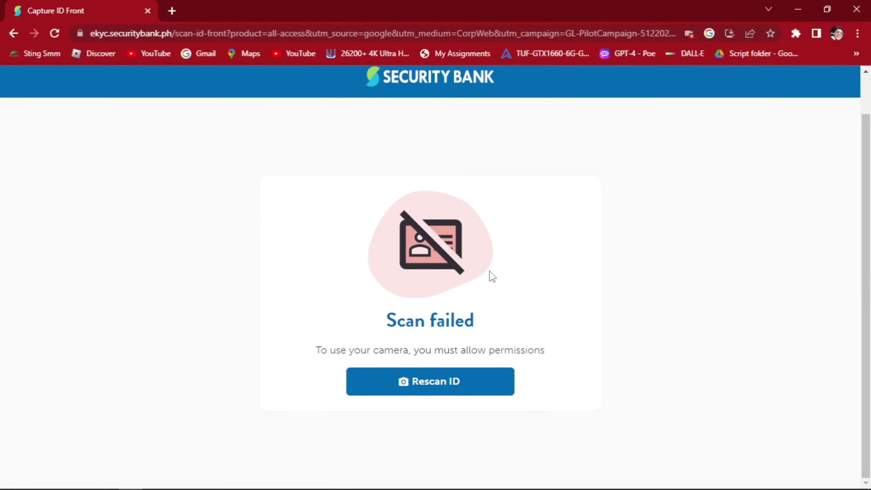
{"action": "key", "text": "alt+Left"}
{"action": "scroll", "coordinate": [472, 267], "scroll_direction": "down", "scroll_amount": 4}
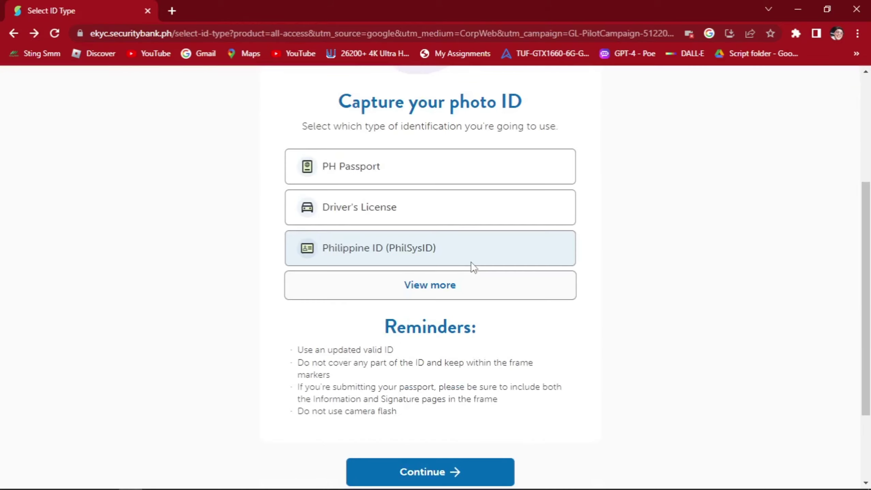
{"action": "scroll", "coordinate": [421, 237], "scroll_direction": "down", "scroll_amount": 1}
{"action": "scroll", "coordinate": [405, 227], "scroll_direction": "up", "scroll_amount": 5}
{"action": "scroll", "coordinate": [394, 237], "scroll_direction": "down", "scroll_amount": 3}
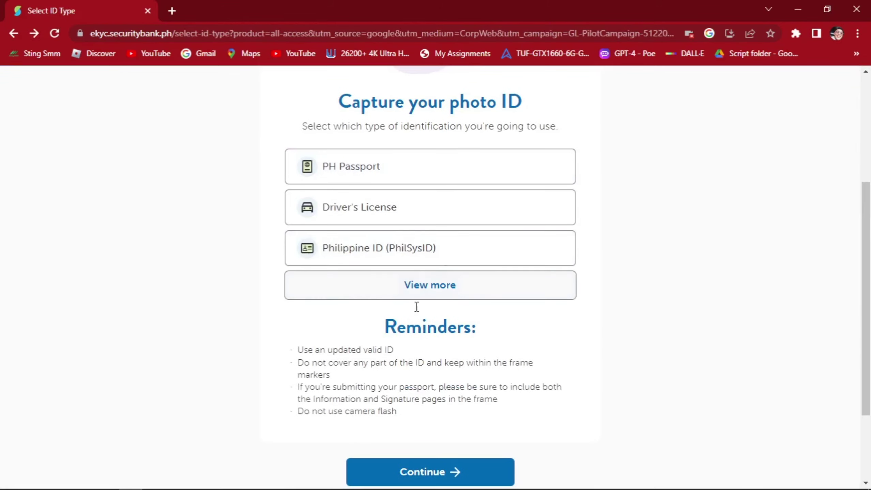
{"action": "key", "text": "alt+Left"}
{"action": "key", "text": "alt+Left"}
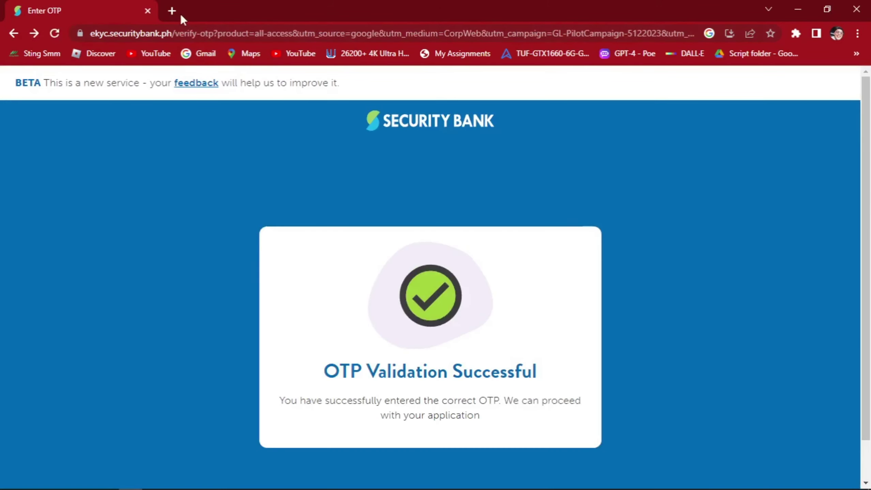
{"action": "left_click", "coordinate": [174, 9]}
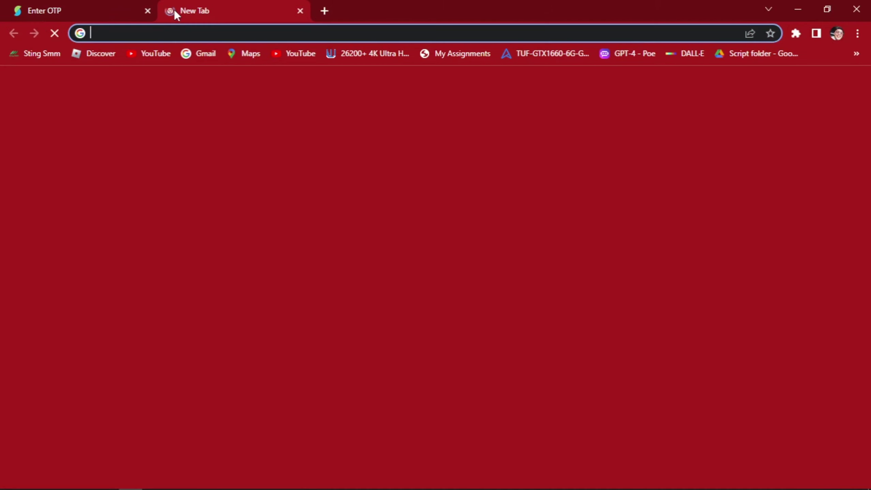
{"action": "key", "text": "ctrl+shift+Tab"}
{"action": "key", "text": "alt+Left"}
{"action": "key", "text": "alt+Left"}
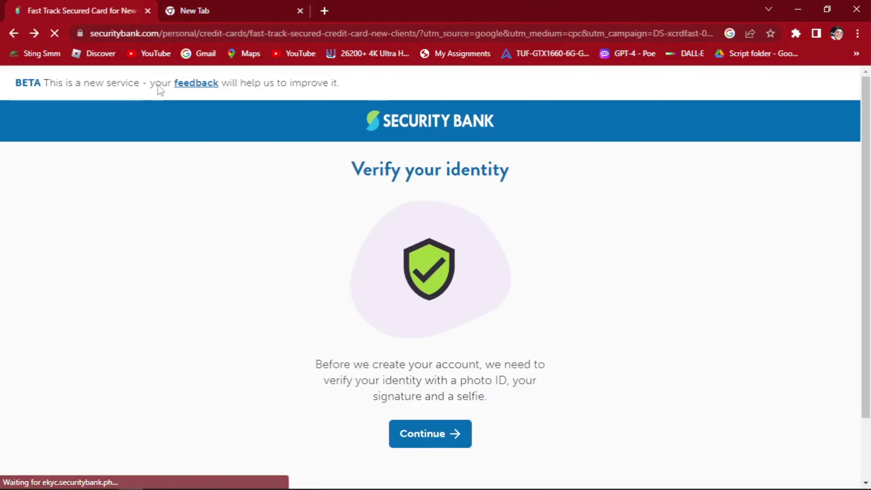
{"action": "key", "text": "alt+Left"}
{"action": "scroll", "coordinate": [212, 222], "scroll_direction": "down", "scroll_amount": 4}
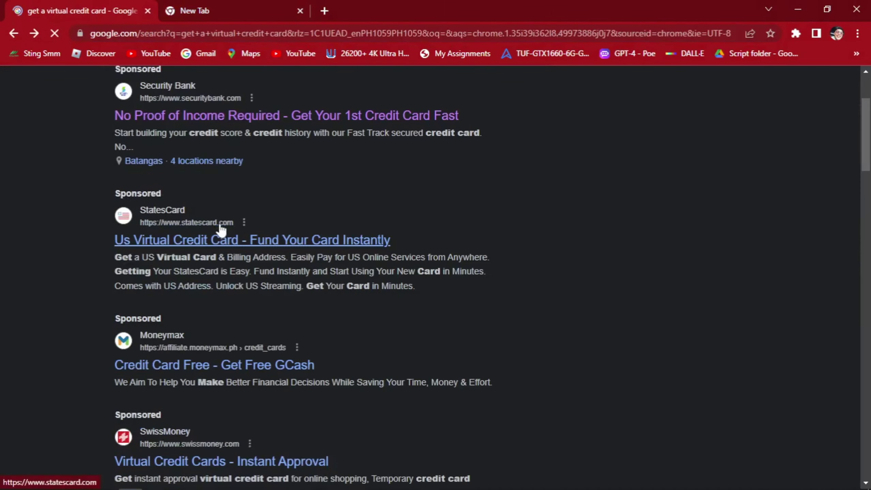
{"action": "scroll", "coordinate": [222, 231], "scroll_direction": "down", "scroll_amount": 2}
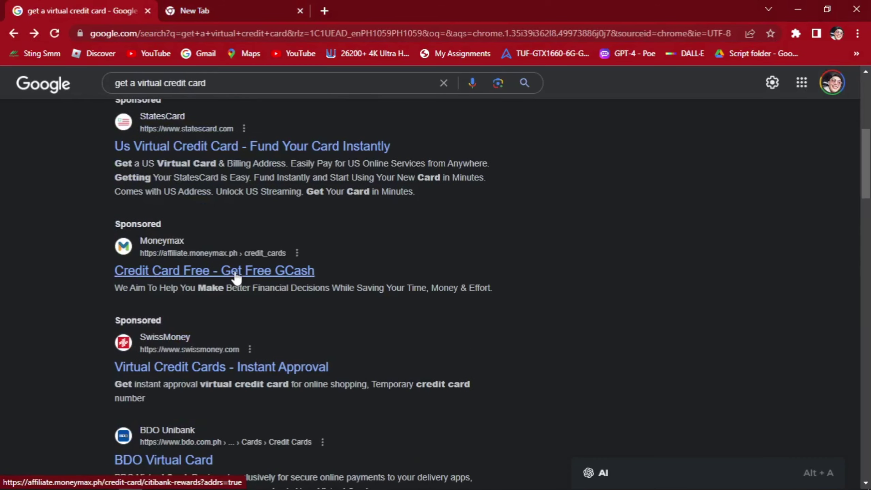
{"action": "scroll", "coordinate": [236, 277], "scroll_direction": "down", "scroll_amount": 2}
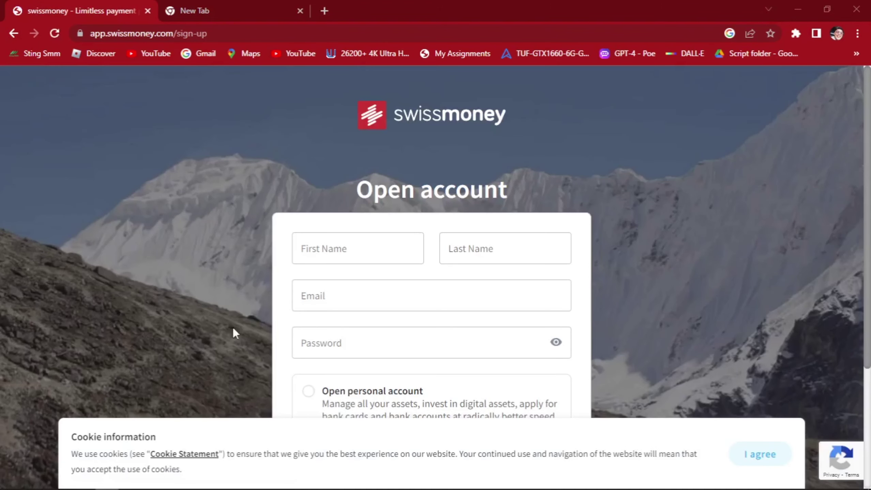
{"action": "left_click", "coordinate": [371, 240]}
{"action": "left_click", "coordinate": [378, 290]}
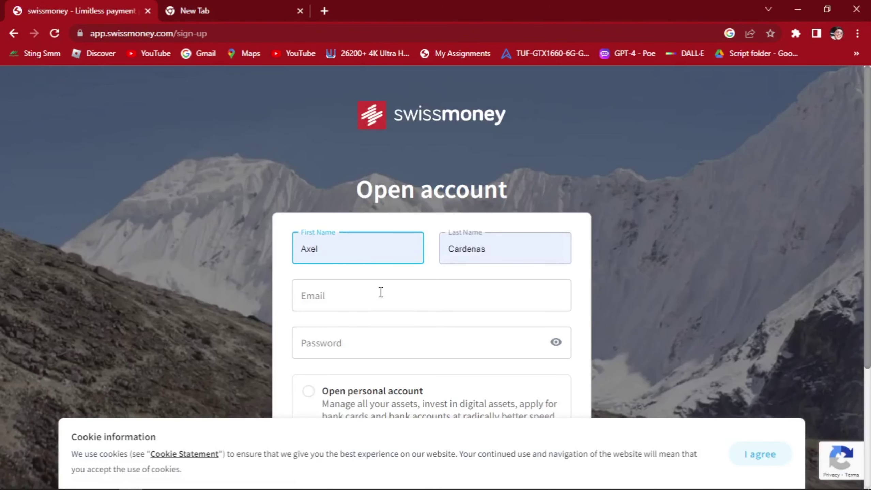
{"action": "left_click", "coordinate": [440, 300]}
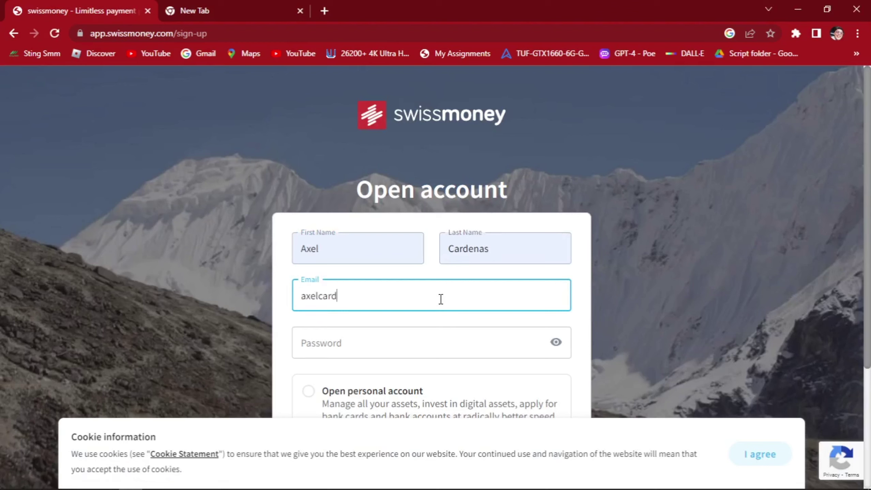
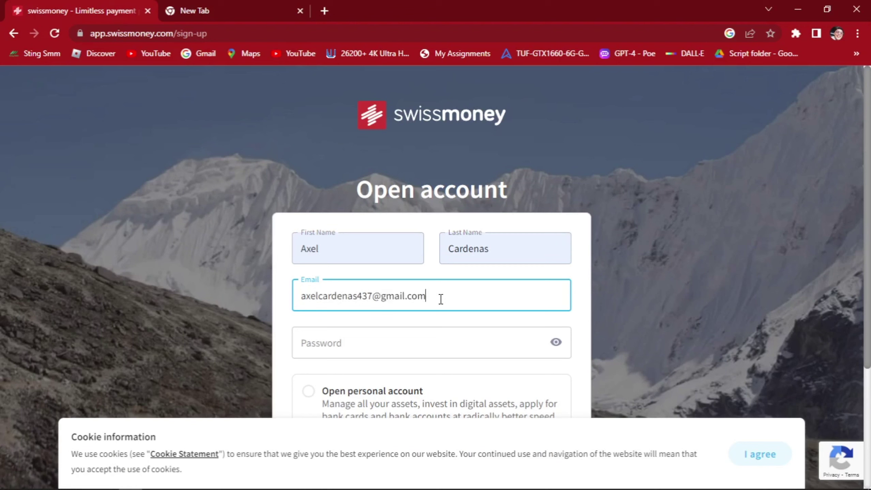
{"action": "key", "text": "Tab"}
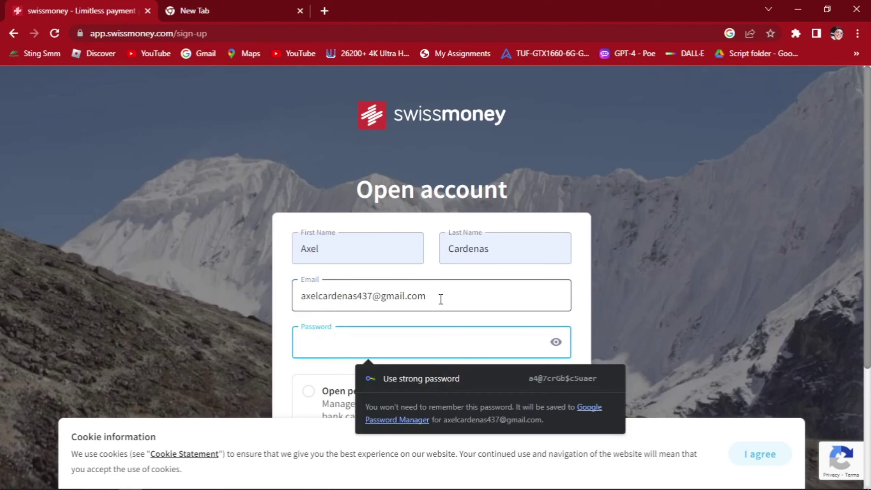
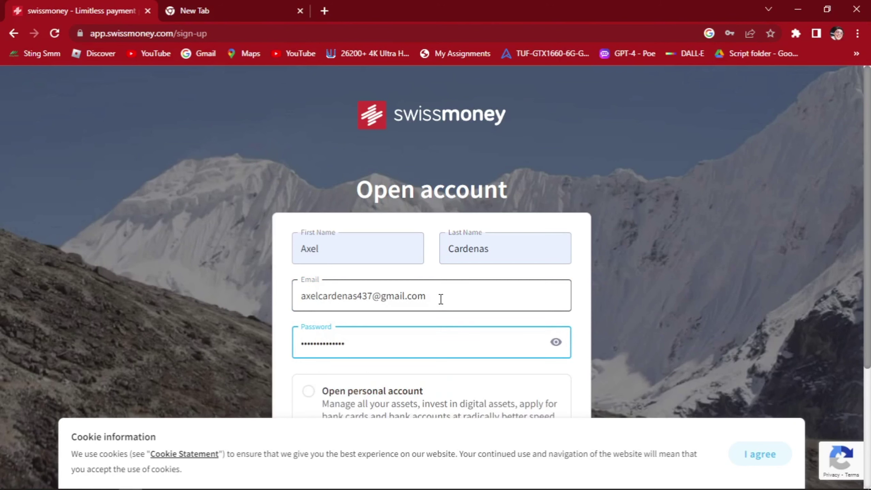
{"action": "scroll", "coordinate": [459, 287], "scroll_direction": "down", "scroll_amount": 3}
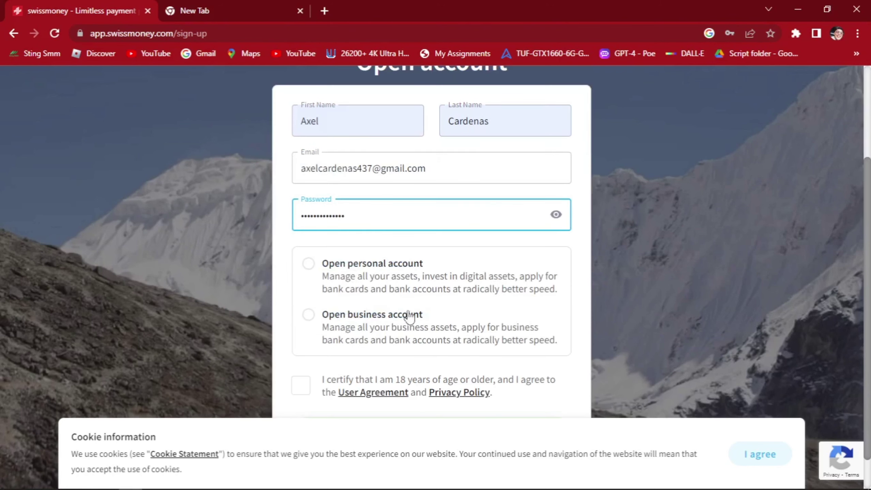
{"action": "scroll", "coordinate": [410, 316], "scroll_direction": "down", "scroll_amount": 1}
{"action": "left_click", "coordinate": [314, 229]}
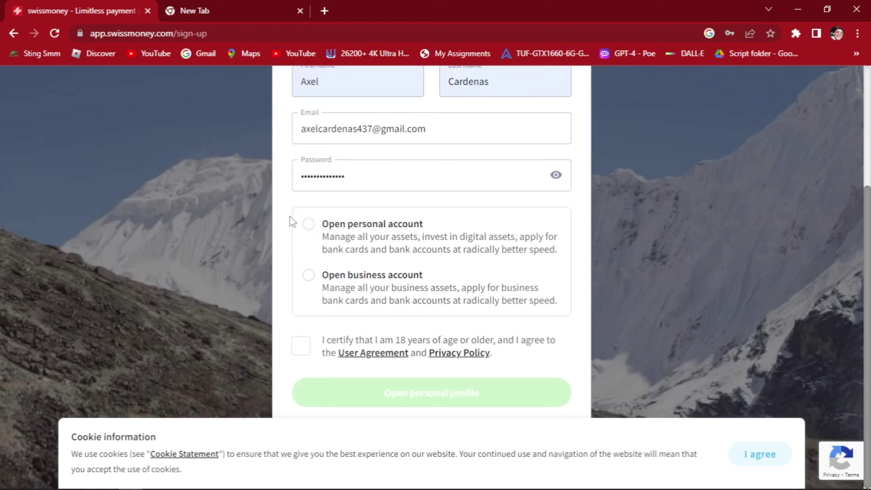
{"action": "left_click", "coordinate": [307, 223]}
{"action": "left_click", "coordinate": [301, 345]}
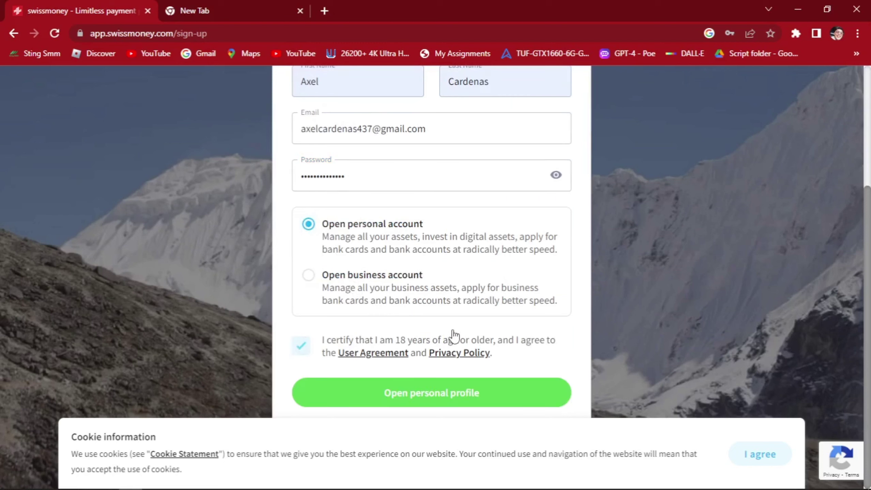
{"action": "left_click", "coordinate": [445, 395]}
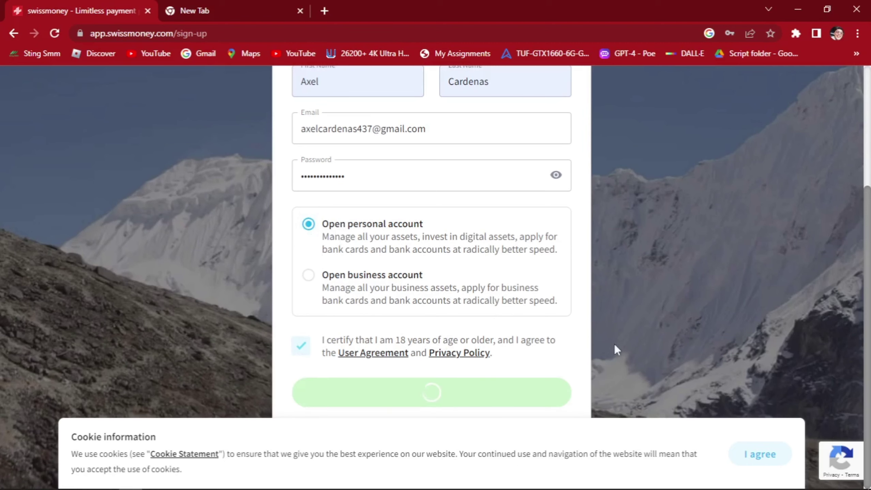
{"action": "left_click", "coordinate": [743, 453]}
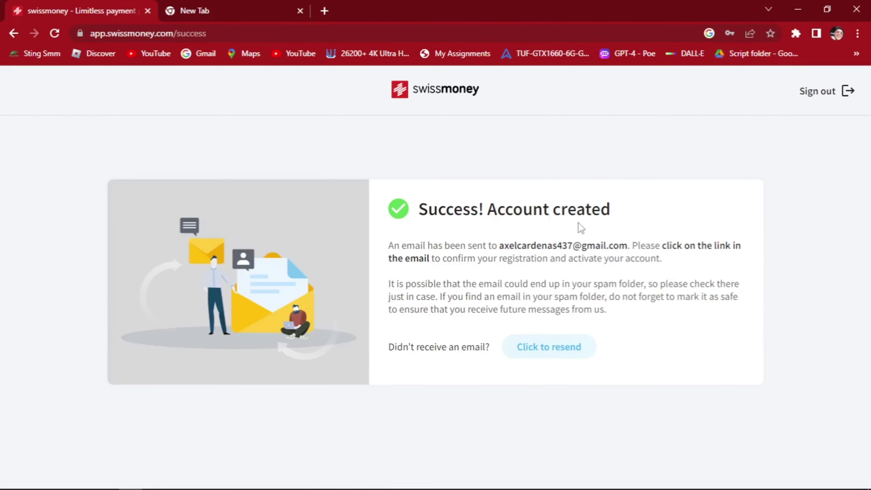
{"action": "left_click", "coordinate": [227, 8]}
{"action": "type", "text": "gmail"}
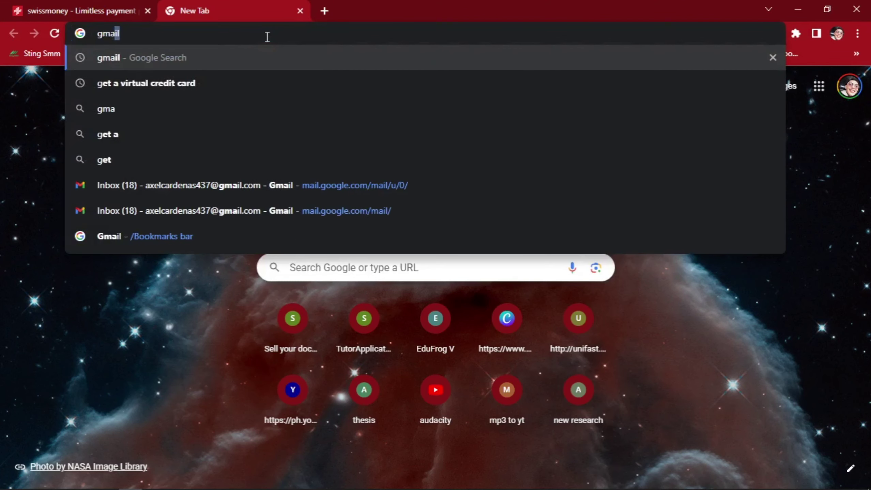
Load Gmail from the new tab and scroll toward the 'Welcome To swissmoney' email.
{"action": "key", "text": "Return"}
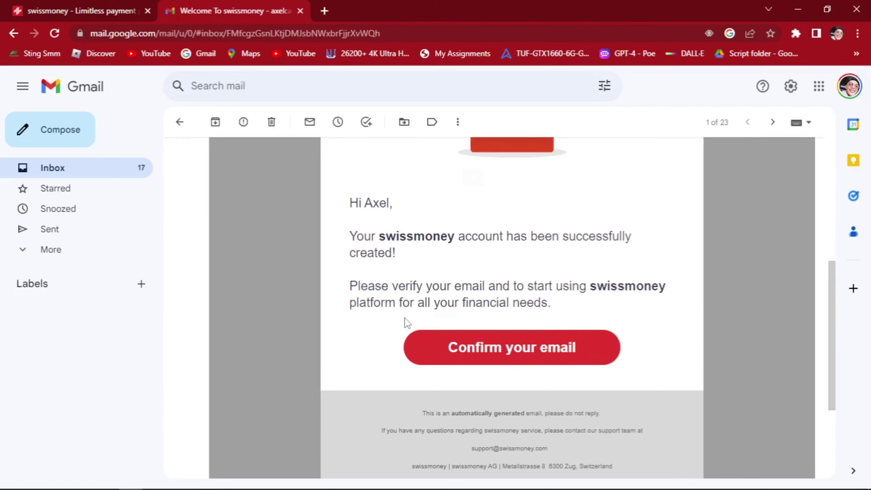
{"action": "left_click", "coordinate": [122, 9]}
{"action": "left_click", "coordinate": [256, 8]}
Scroll through SwissMoney's email confirmation and onboarding pages toward the +63 phone step.
{"action": "scroll", "coordinate": [468, 297], "scroll_direction": "down", "scroll_amount": 3}
{"action": "scroll", "coordinate": [469, 296], "scroll_direction": "up", "scroll_amount": 5}
{"action": "scroll", "coordinate": [520, 416], "scroll_direction": "down", "scroll_amount": 2}
{"action": "scroll", "coordinate": [520, 416], "scroll_direction": "down", "scroll_amount": 4}
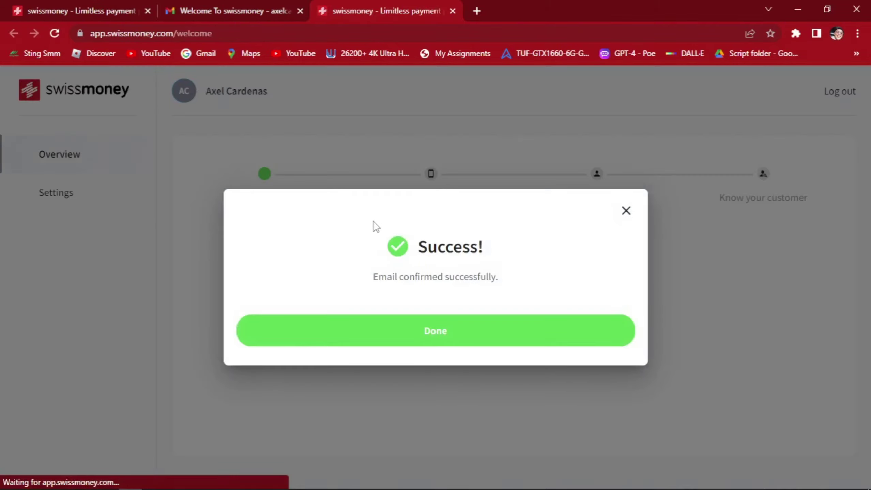
{"action": "left_click", "coordinate": [444, 334]}
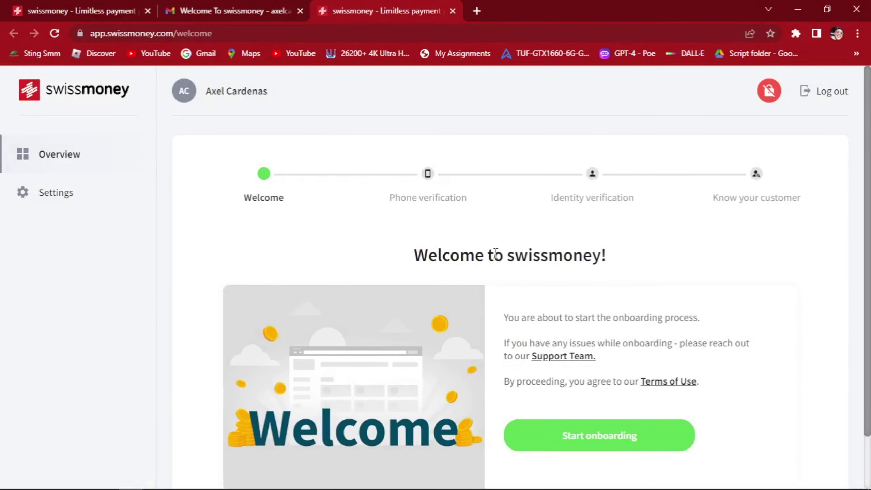
{"action": "scroll", "coordinate": [502, 264], "scroll_direction": "down", "scroll_amount": 2}
{"action": "scroll", "coordinate": [549, 277], "scroll_direction": "up", "scroll_amount": 2}
{"action": "scroll", "coordinate": [569, 242], "scroll_direction": "down", "scroll_amount": 2}
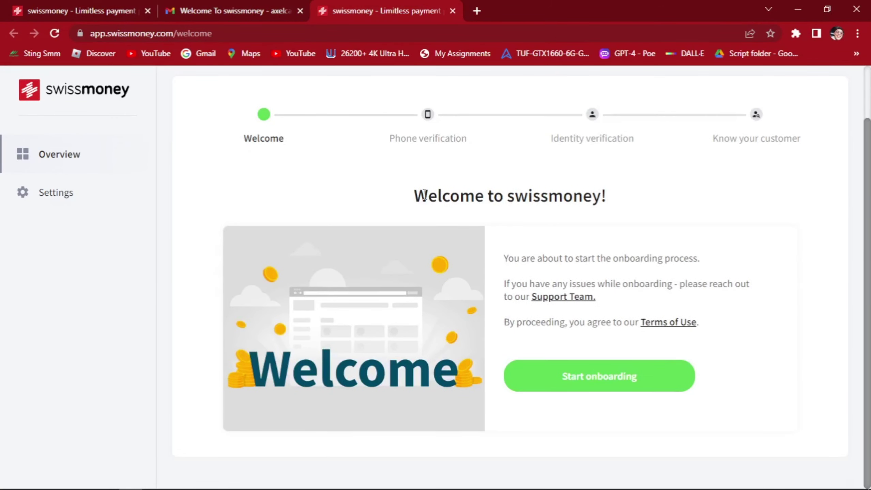
{"action": "left_click", "coordinate": [608, 378]}
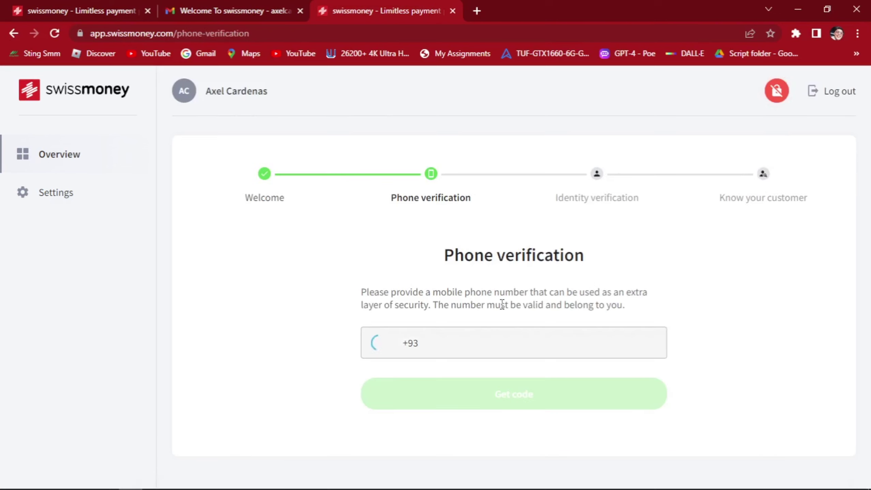
{"action": "left_click", "coordinate": [467, 342]}
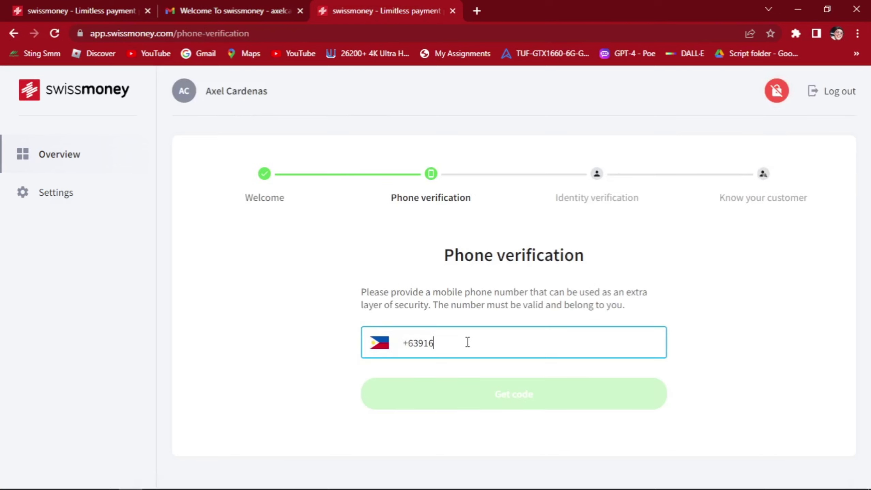
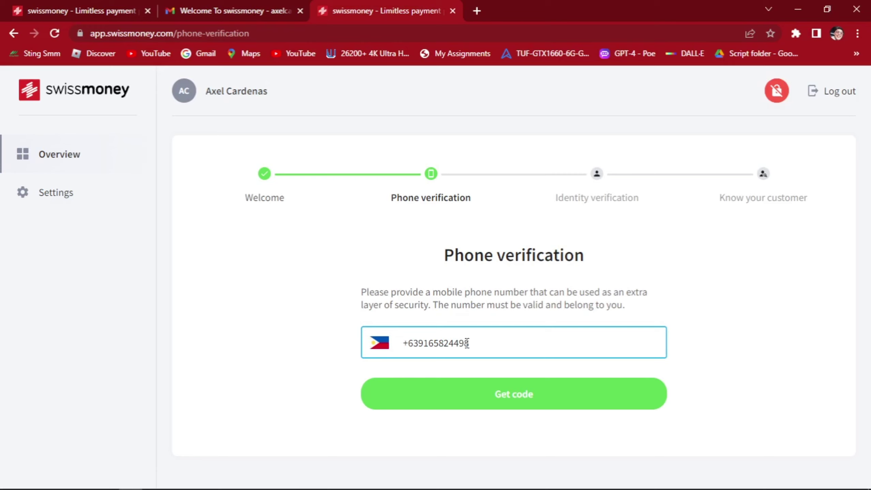
{"action": "left_click", "coordinate": [535, 399]}
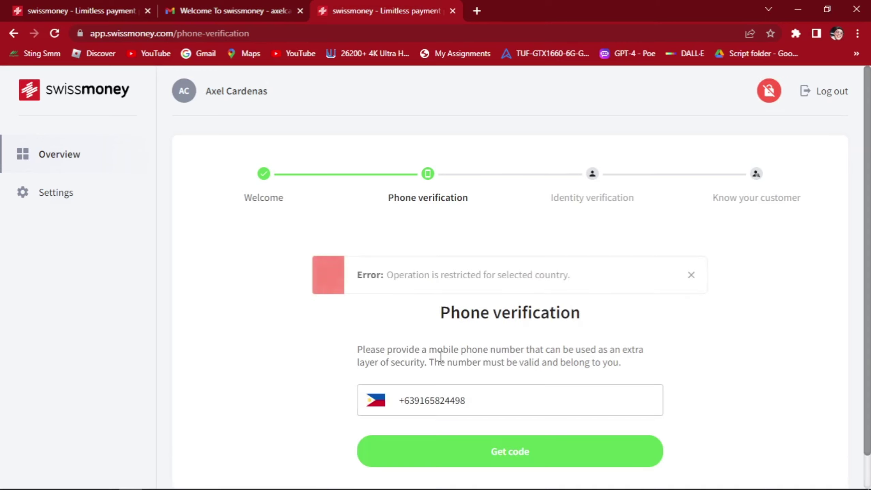
{"action": "scroll", "coordinate": [462, 389], "scroll_direction": "down", "scroll_amount": 1}
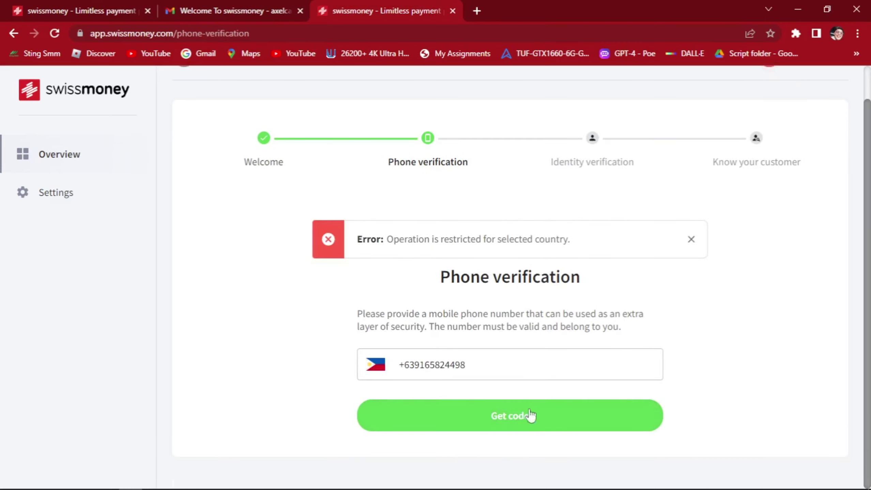
{"action": "left_click", "coordinate": [512, 417]}
Scroll the BDO Virtual Card pages through to the Verify your Account form.
{"action": "scroll", "coordinate": [511, 408], "scroll_direction": "down", "scroll_amount": 1}
{"action": "left_click", "coordinate": [117, 7]}
{"action": "key", "text": "alt+Left"}
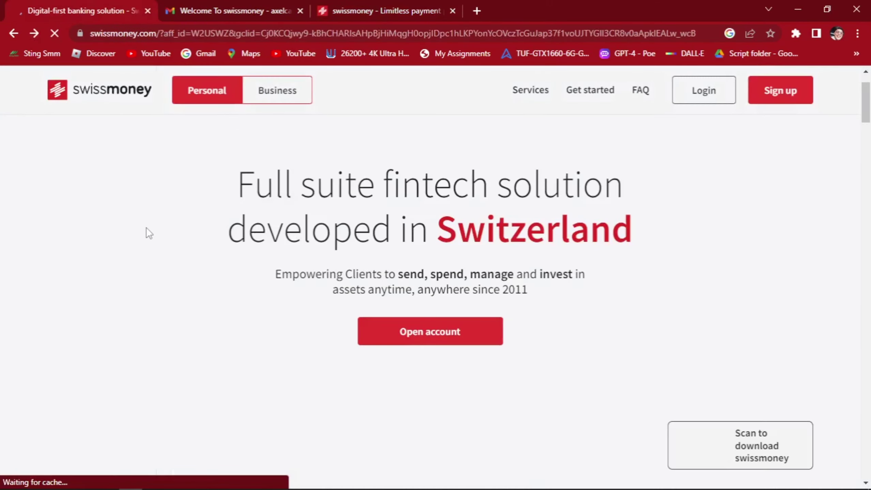
{"action": "key", "text": "alt+Left"}
{"action": "scroll", "coordinate": [210, 225], "scroll_direction": "down", "scroll_amount": 2}
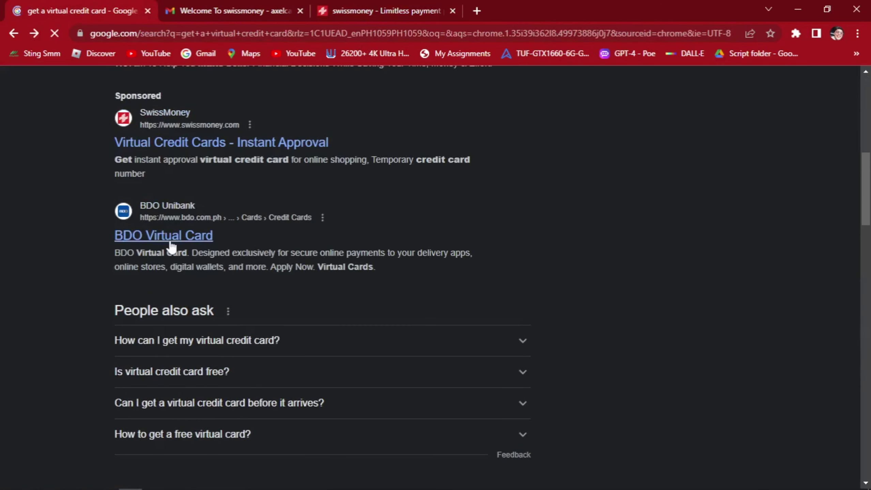
{"action": "left_click", "coordinate": [182, 332]}
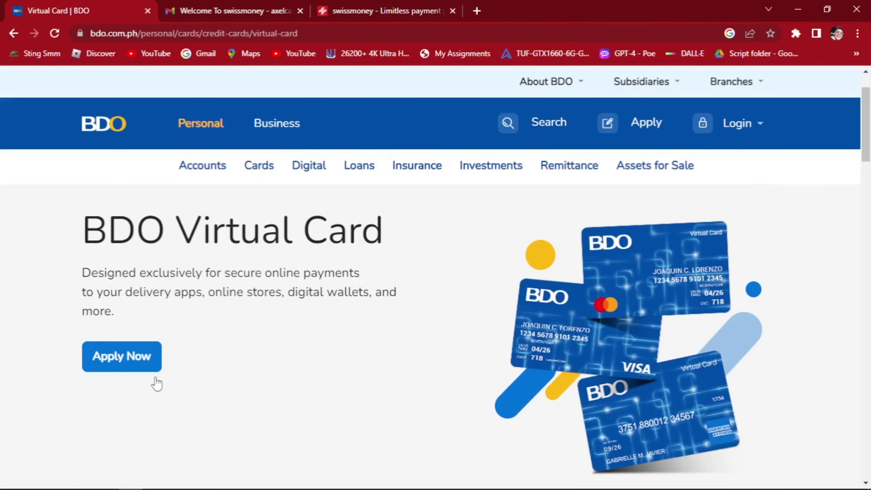
{"action": "left_click", "coordinate": [119, 356]}
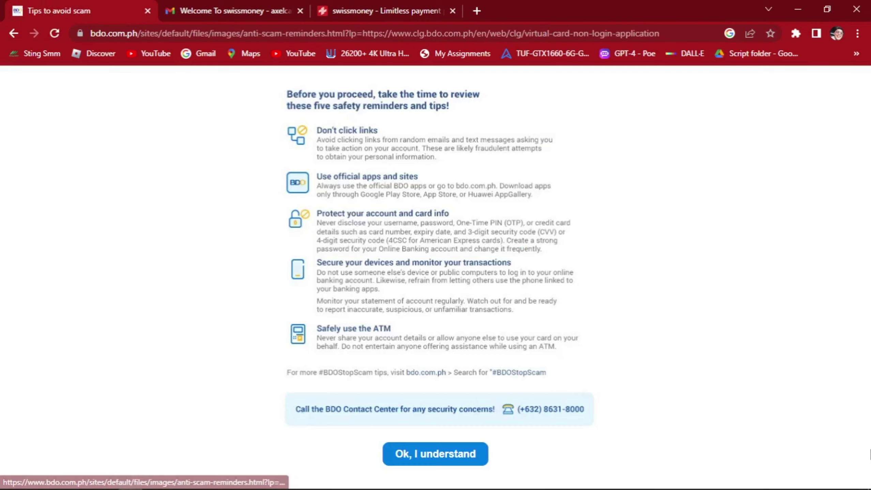
{"action": "left_click", "coordinate": [441, 463]}
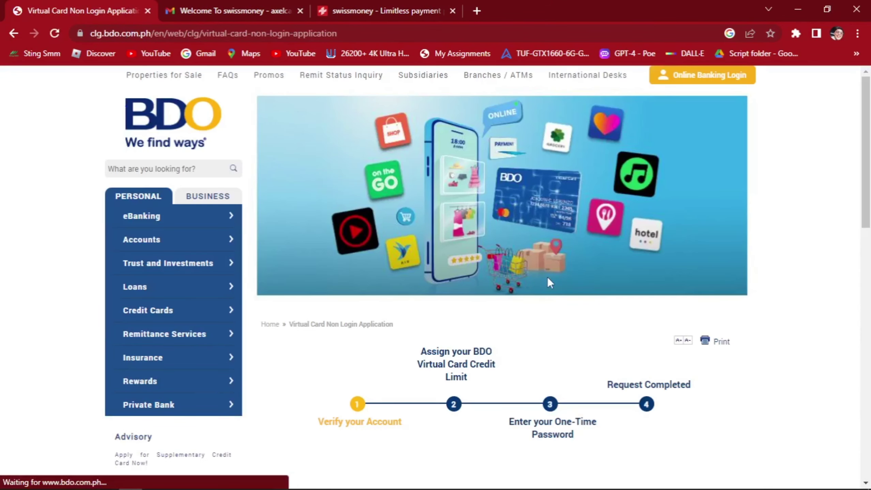
{"action": "scroll", "coordinate": [549, 283], "scroll_direction": "down", "scroll_amount": 5}
{"action": "scroll", "coordinate": [549, 283], "scroll_direction": "down", "scroll_amount": 3}
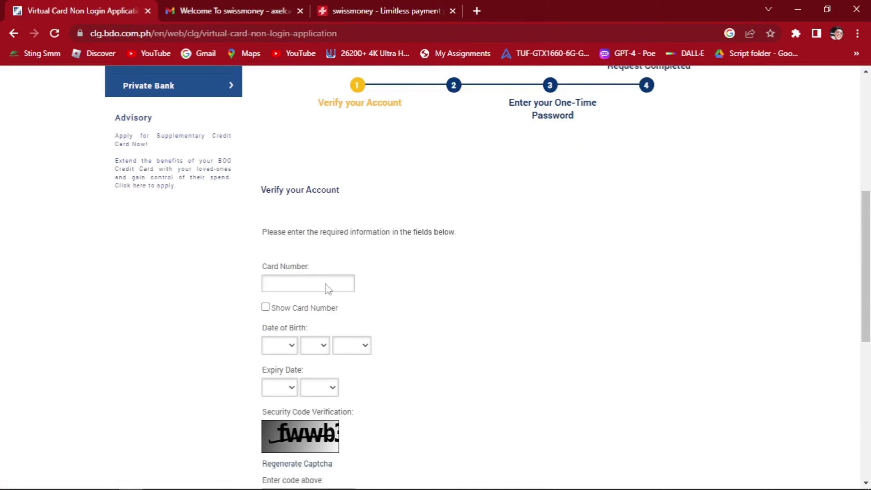
{"action": "scroll", "coordinate": [330, 346], "scroll_direction": "down", "scroll_amount": 2}
{"action": "scroll", "coordinate": [321, 327], "scroll_direction": "up", "scroll_amount": 5}
{"action": "scroll", "coordinate": [493, 262], "scroll_direction": "up", "scroll_amount": 5}
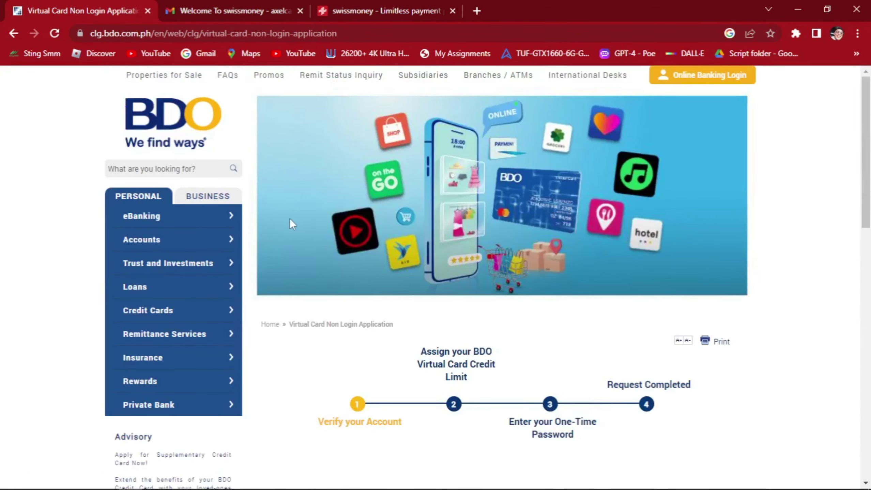
{"action": "scroll", "coordinate": [377, 282], "scroll_direction": "down", "scroll_amount": 2}
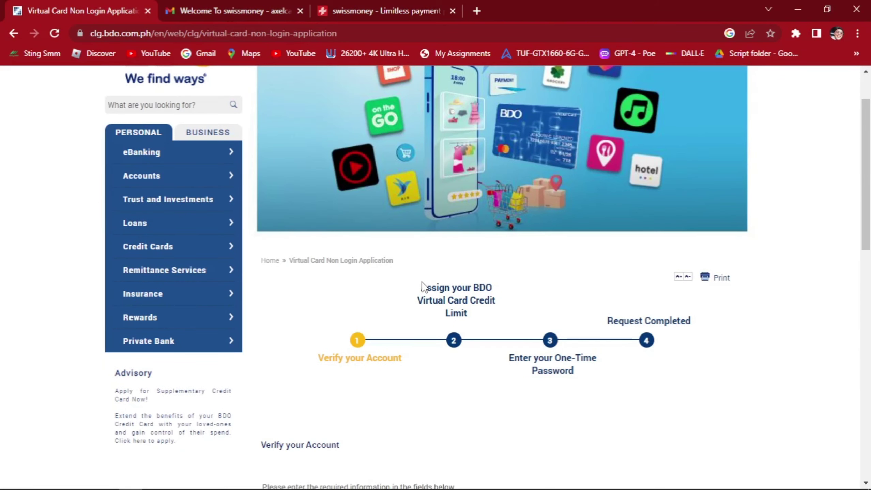
{"action": "scroll", "coordinate": [422, 286], "scroll_direction": "up", "scroll_amount": 2}
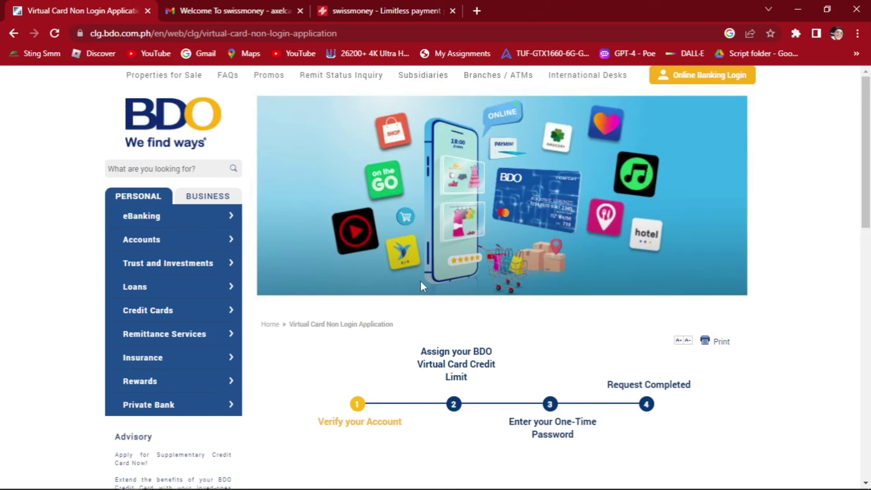
{"action": "scroll", "coordinate": [422, 282], "scroll_direction": "down", "scroll_amount": 4}
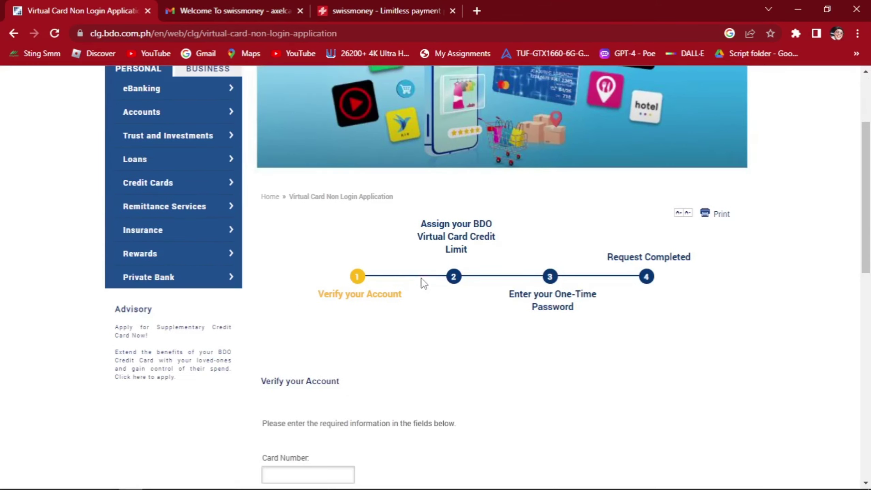
{"action": "scroll", "coordinate": [480, 240], "scroll_direction": "down", "scroll_amount": 4}
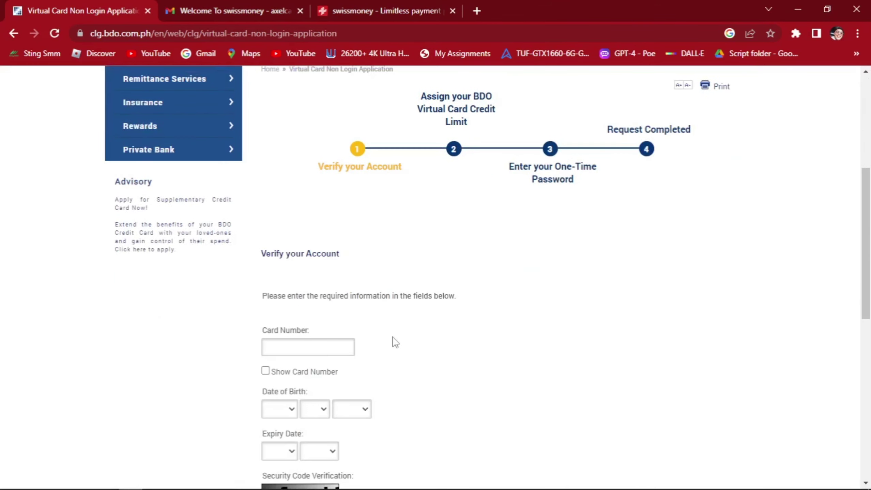
{"action": "scroll", "coordinate": [545, 376], "scroll_direction": "down", "scroll_amount": 2}
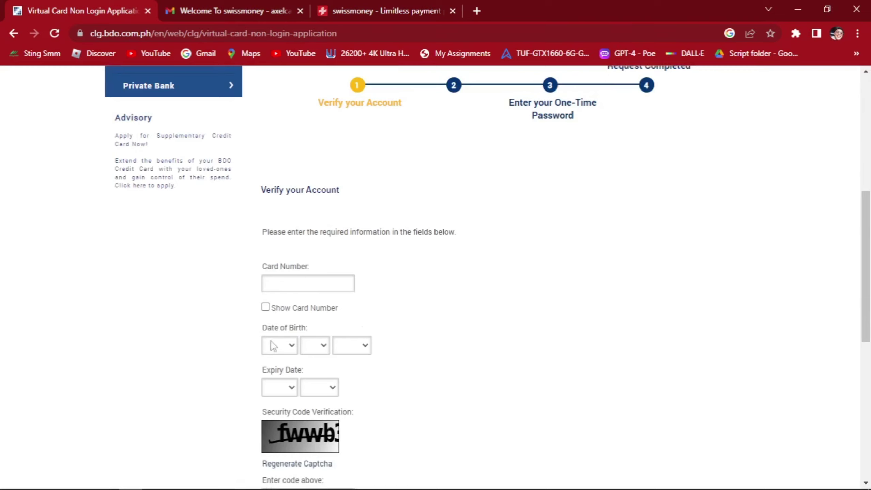
{"action": "scroll", "coordinate": [292, 360], "scroll_direction": "down", "scroll_amount": 4}
{"action": "scroll", "coordinate": [347, 347], "scroll_direction": "up", "scroll_amount": 12}
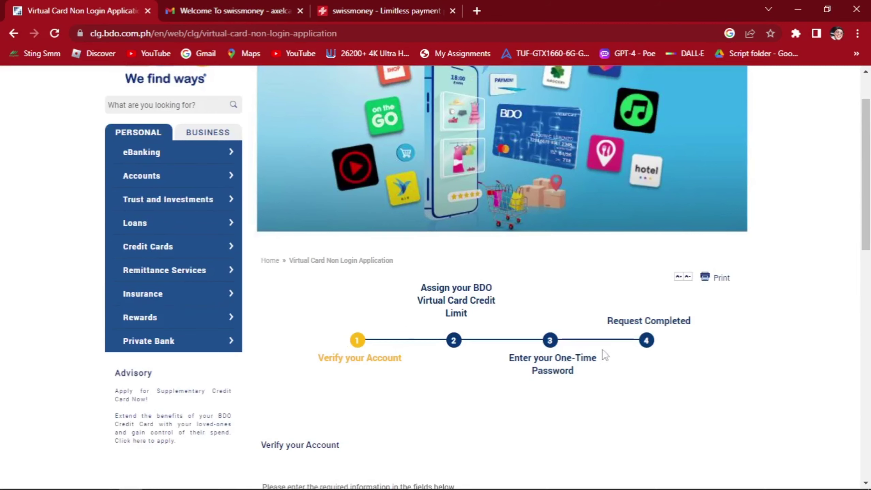
{"action": "scroll", "coordinate": [504, 306], "scroll_direction": "down", "scroll_amount": 4}
{"action": "scroll", "coordinate": [506, 305], "scroll_direction": "up", "scroll_amount": 6}
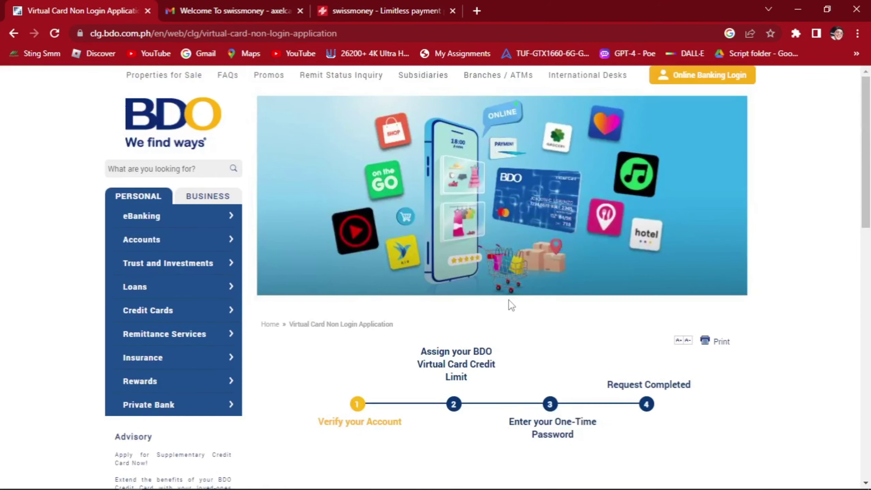
{"action": "key", "text": "alt+Left"}
{"action": "key", "text": "alt+Left"}
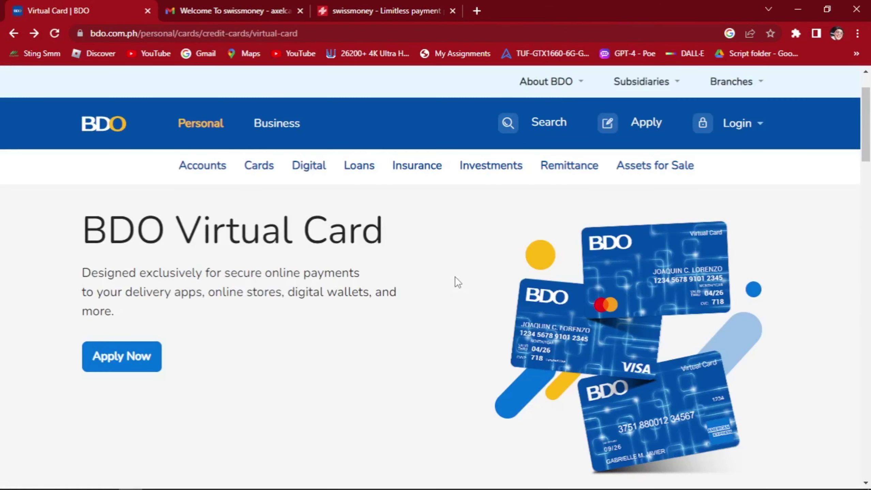